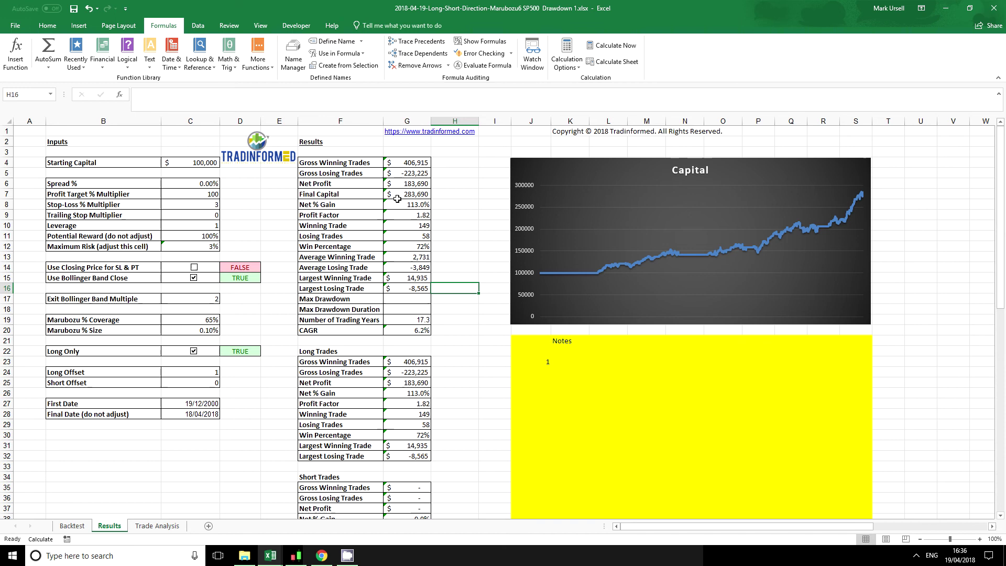
Go to the Backtest sheet at cell CC23, beside the Capital column of 100000 values.
{"action": "left_click", "coordinate": [72, 526]}
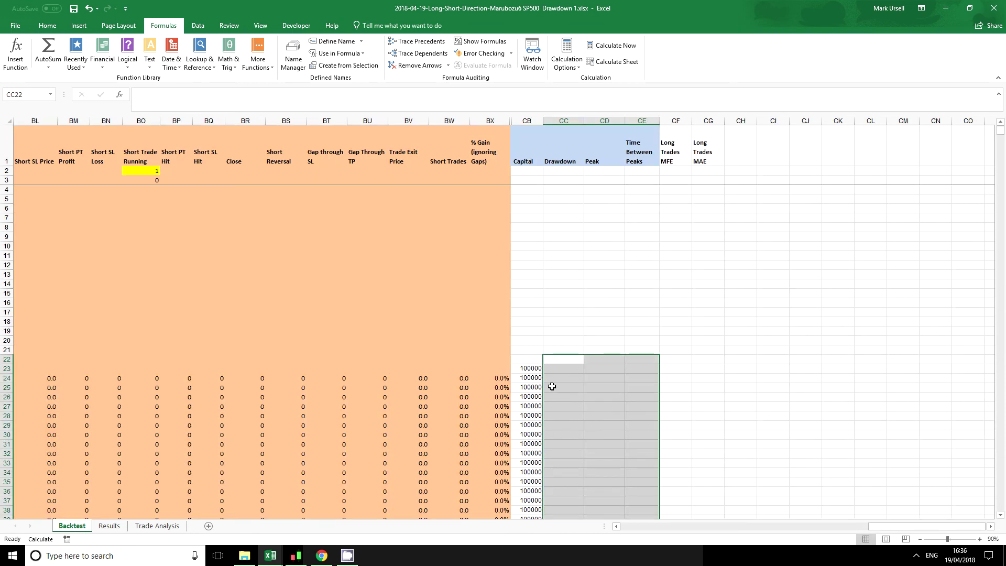
{"action": "scroll", "coordinate": [550, 387], "scroll_direction": "down", "scroll_amount": 3}
{"action": "key", "text": "Down"}
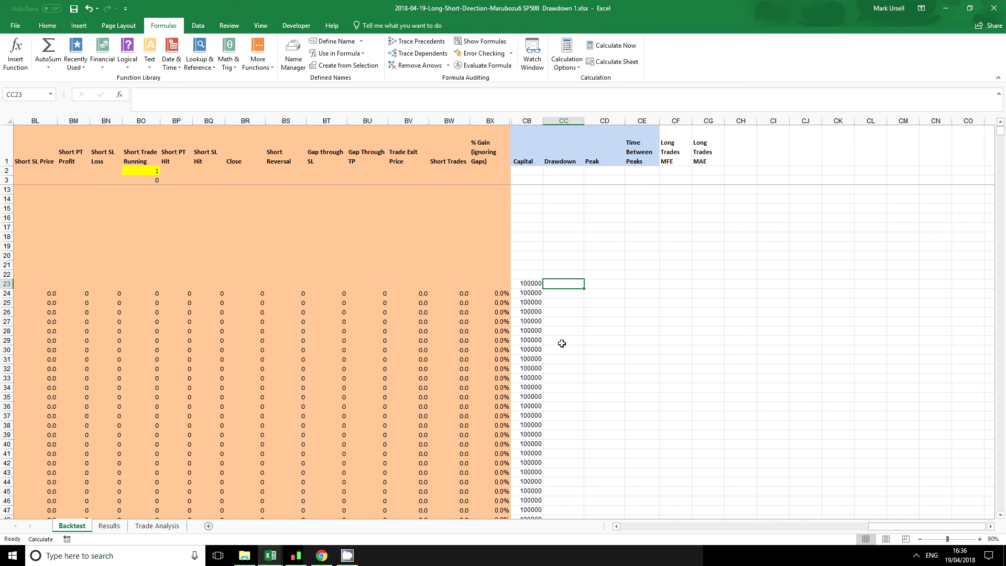
{"action": "scroll", "coordinate": [559, 342], "scroll_direction": "down", "scroll_amount": 13}
{"action": "scroll", "coordinate": [527, 394], "scroll_direction": "down", "scroll_amount": 18}
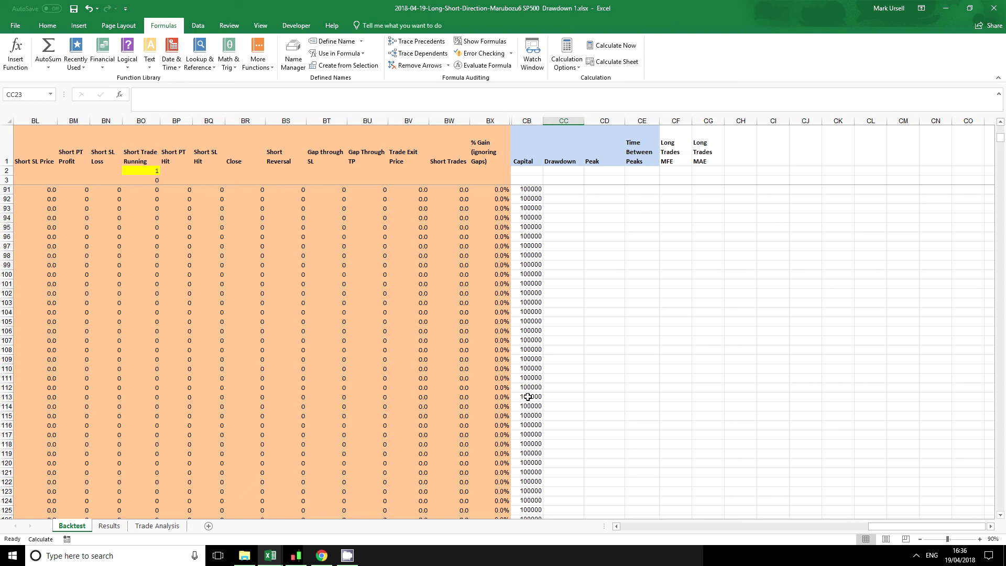
{"action": "scroll", "coordinate": [528, 397], "scroll_direction": "up", "scroll_amount": 20}
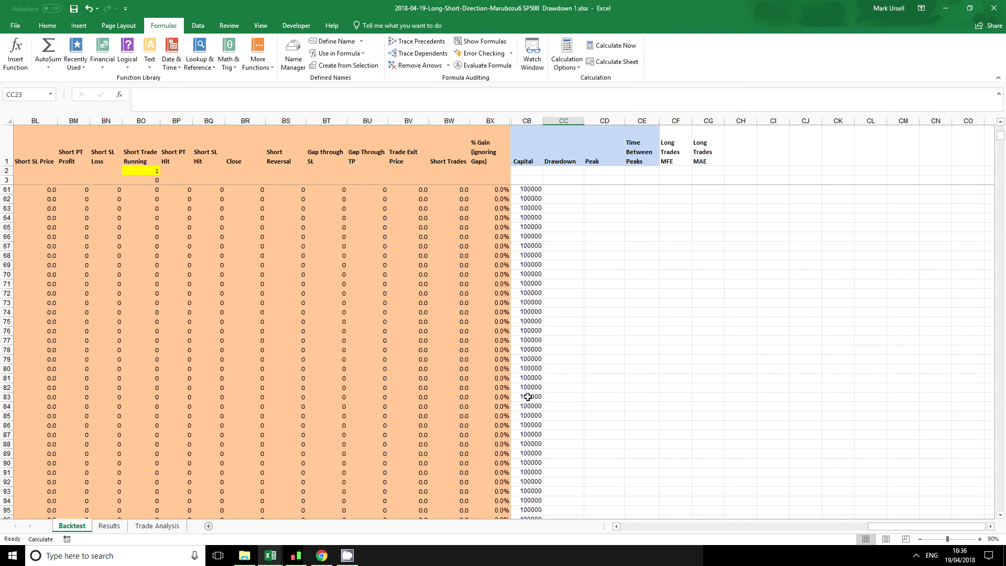
{"action": "scroll", "coordinate": [528, 397], "scroll_direction": "up", "scroll_amount": 8}
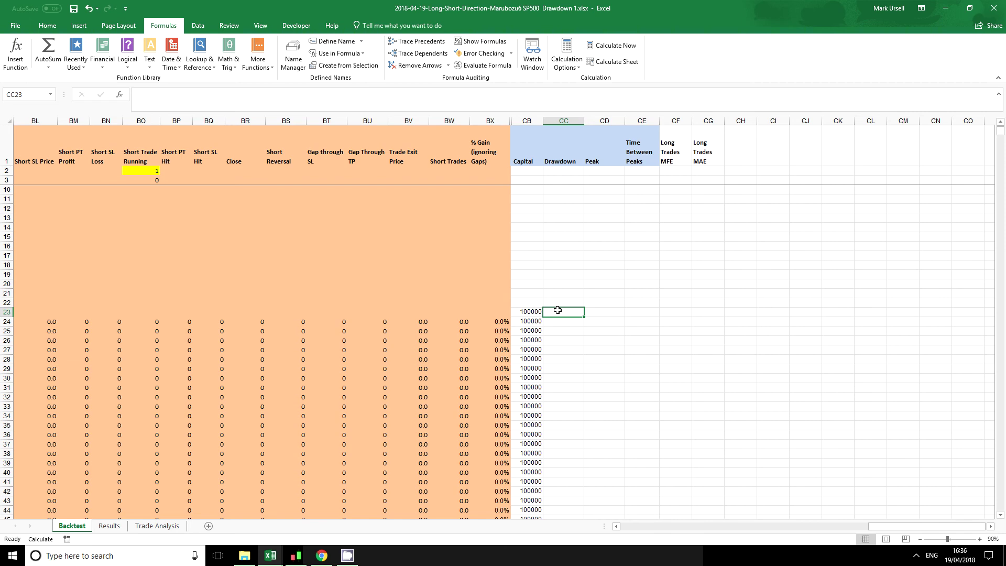
In CC23, build the ratio CB23/MAX($CB$22:CB23) with CB22 locked as absolute.
{"action": "type", "text": "="}
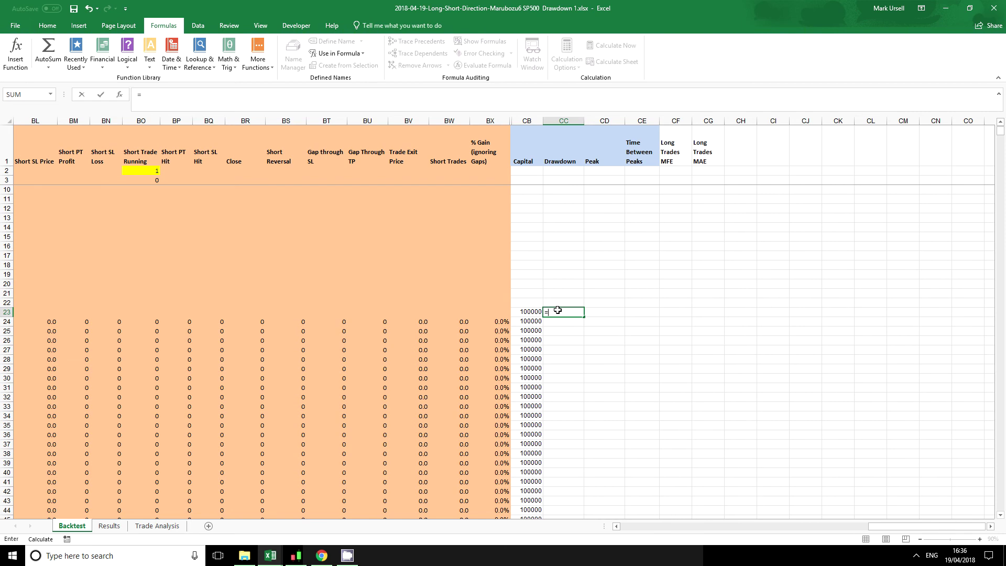
{"action": "left_click", "coordinate": [530, 313]}
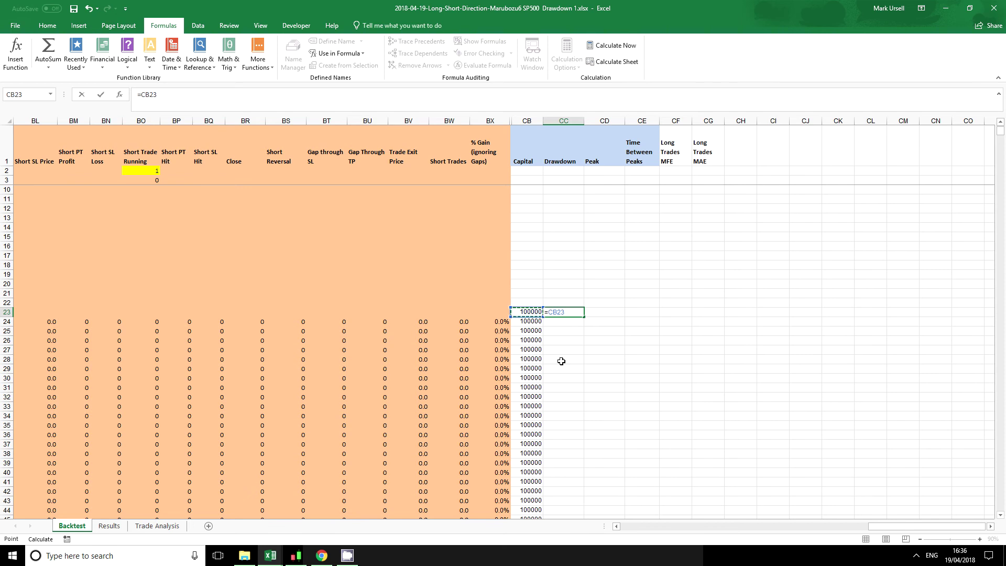
{"action": "type", "text": "/max("}
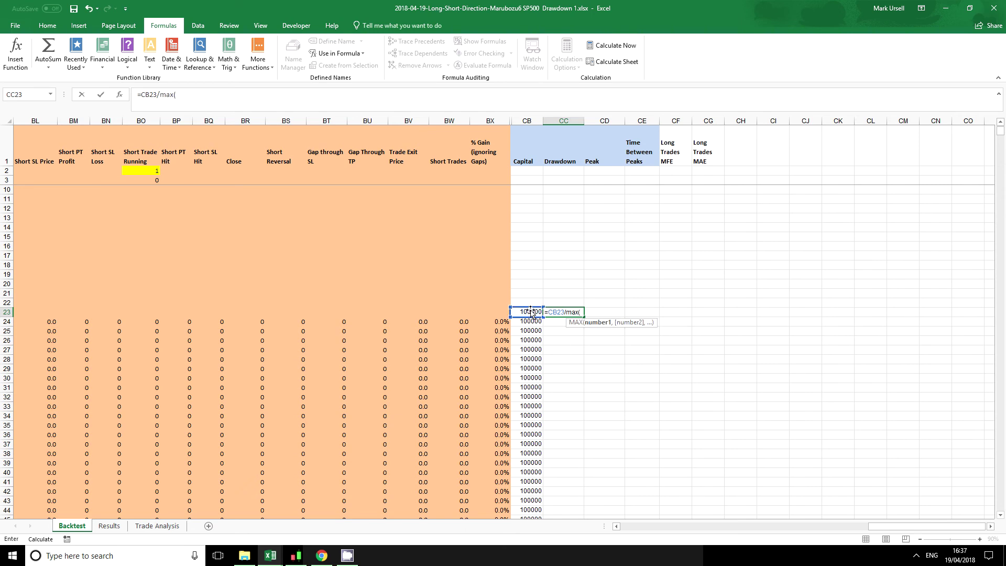
{"action": "left_click_drag", "start_coordinate": [528, 313], "coordinate": [528, 303]}
{"action": "left_click", "coordinate": [217, 93]}
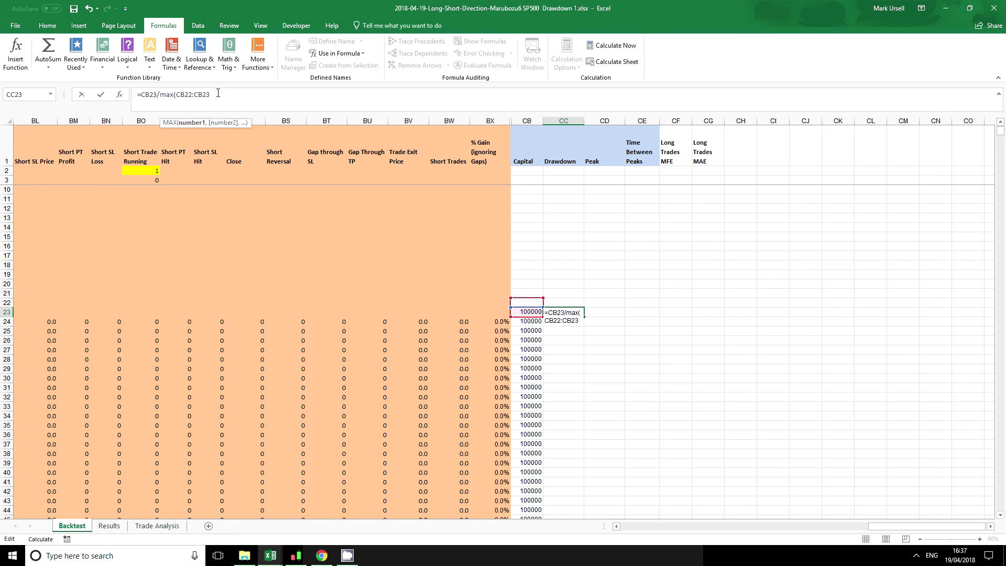
{"action": "type", "text": ")"}
{"action": "left_click", "coordinate": [185, 95]}
{"action": "key", "text": "F4"}
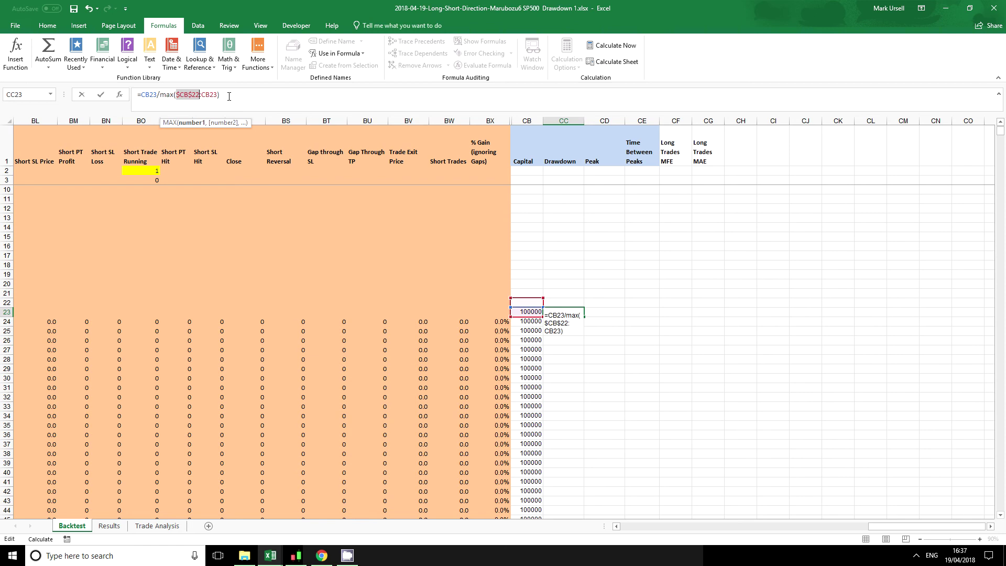
Wrap it as =1-(CB23/MAX($CB$22:CB23)) and fill the Drawdown formula down the column.
{"action": "left_click", "coordinate": [230, 94]}
{"action": "key", "text": "Home"}
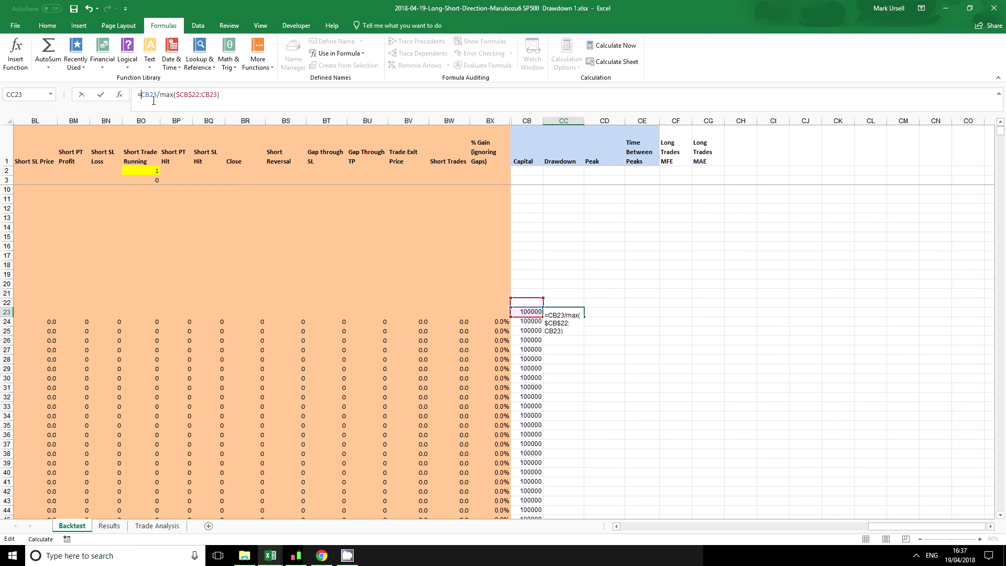
{"action": "type", "text": "1-("}
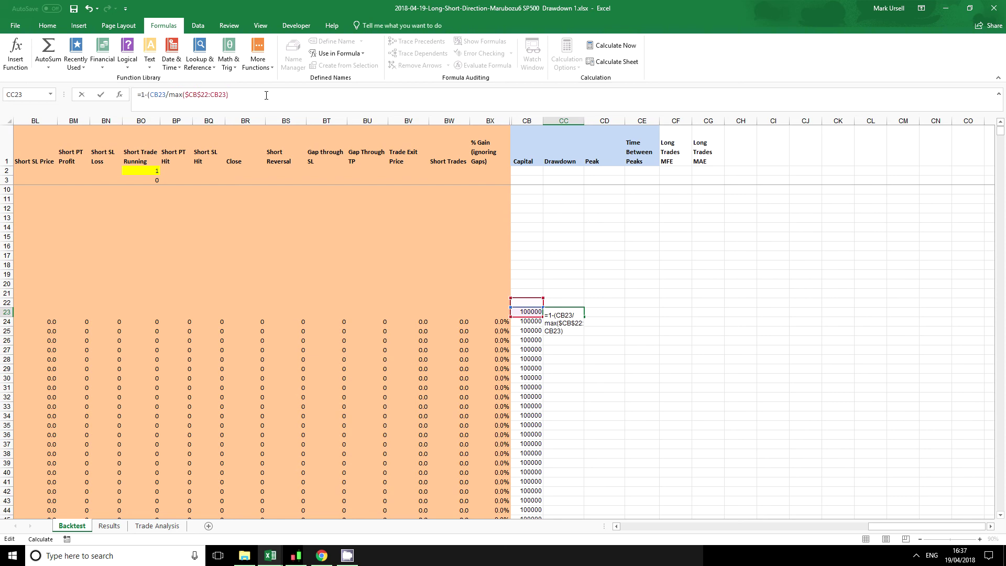
{"action": "key", "text": "End"}
{"action": "type", "text": ")"}
{"action": "key", "text": "ctrl+Return"}
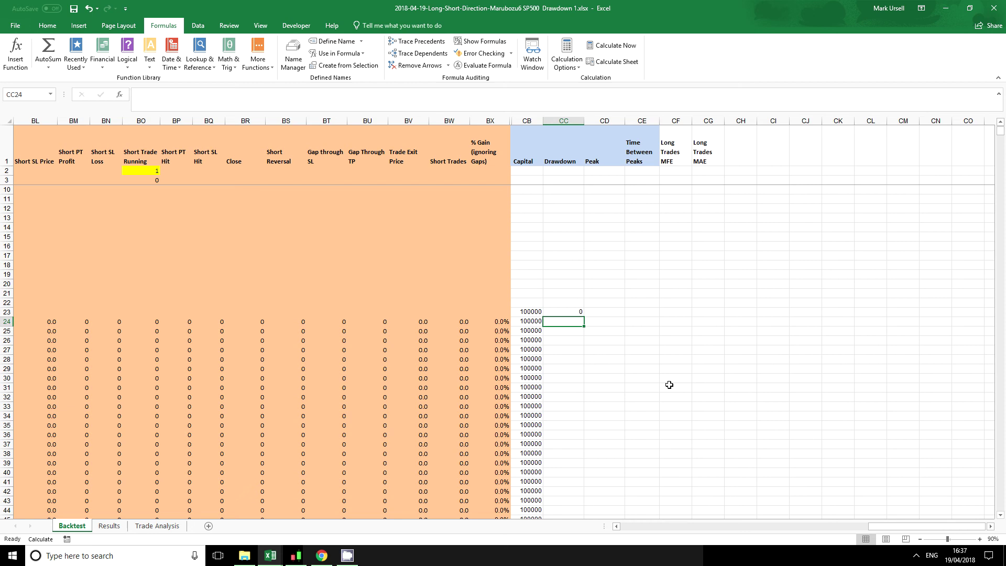
{"action": "double_click", "coordinate": [583, 316]}
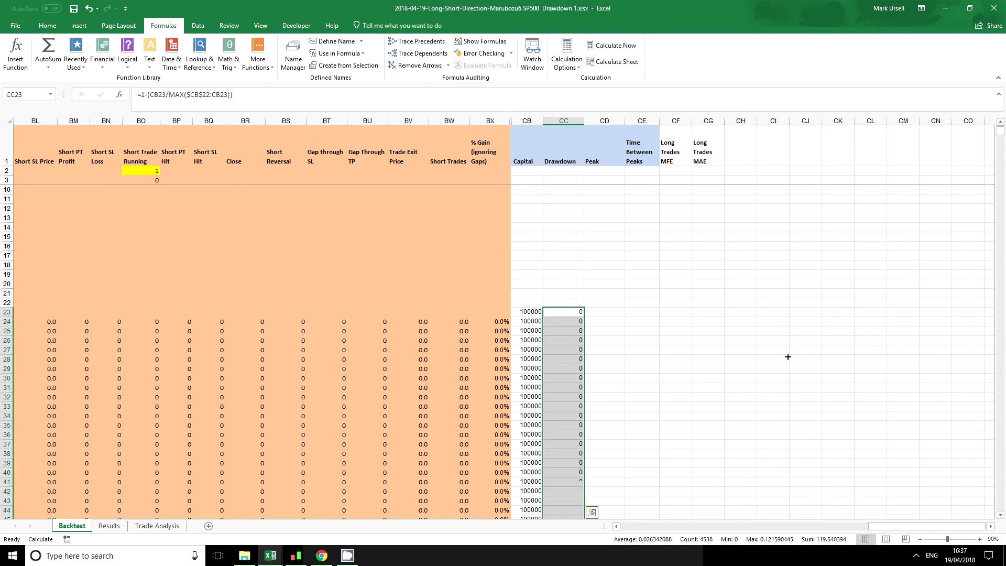
Enter =IF(CB23>CD22,CB23,CD22) in CD23 and fill it down the Peak column.
{"action": "left_click", "coordinate": [602, 313]}
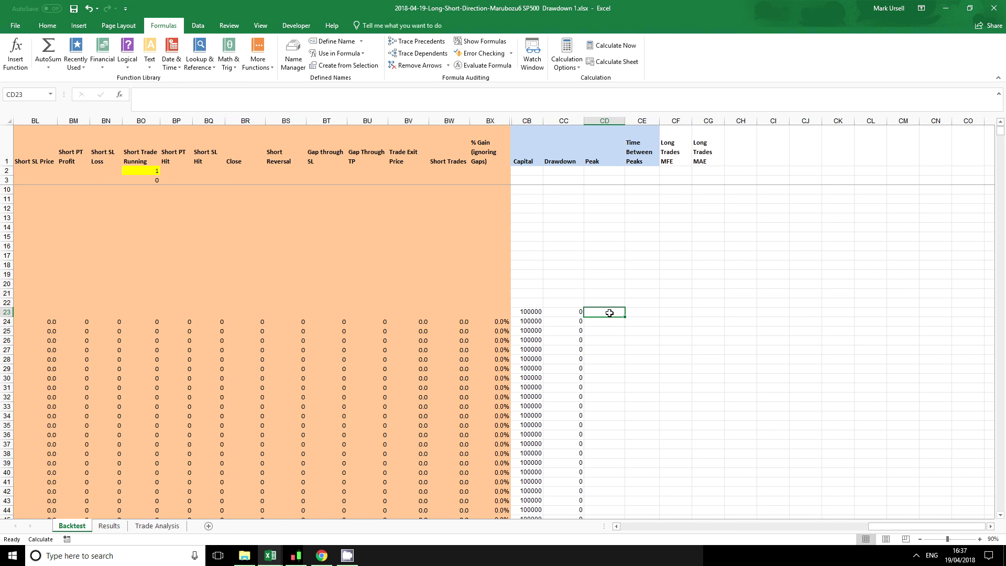
{"action": "type", "text": "="}
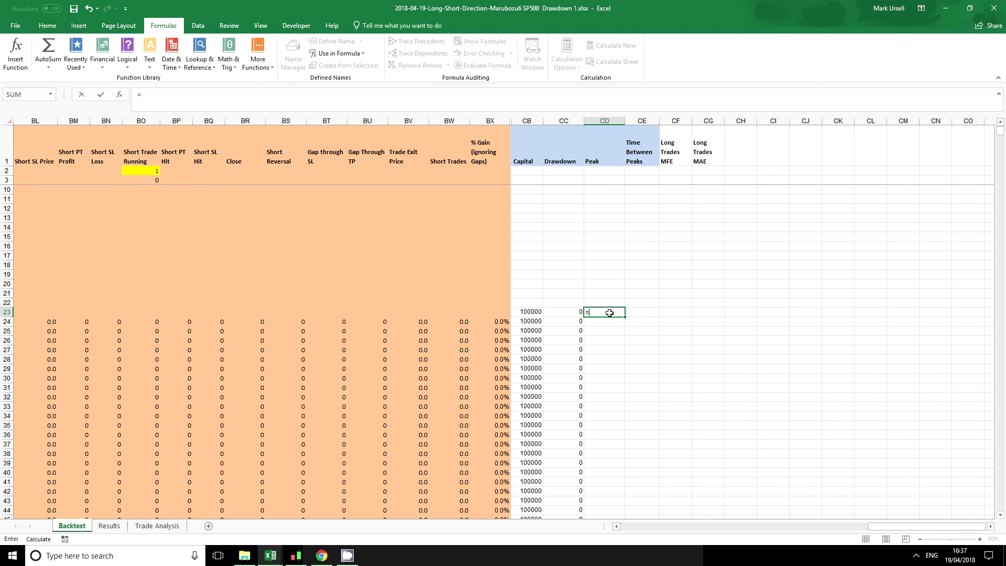
{"action": "type", "text": "if("}
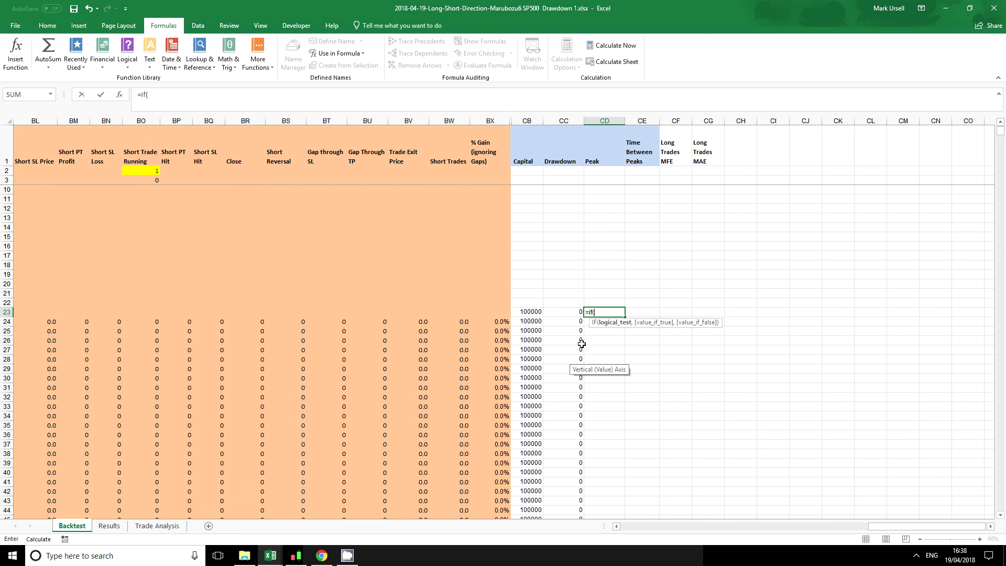
{"action": "left_click", "coordinate": [529, 311]}
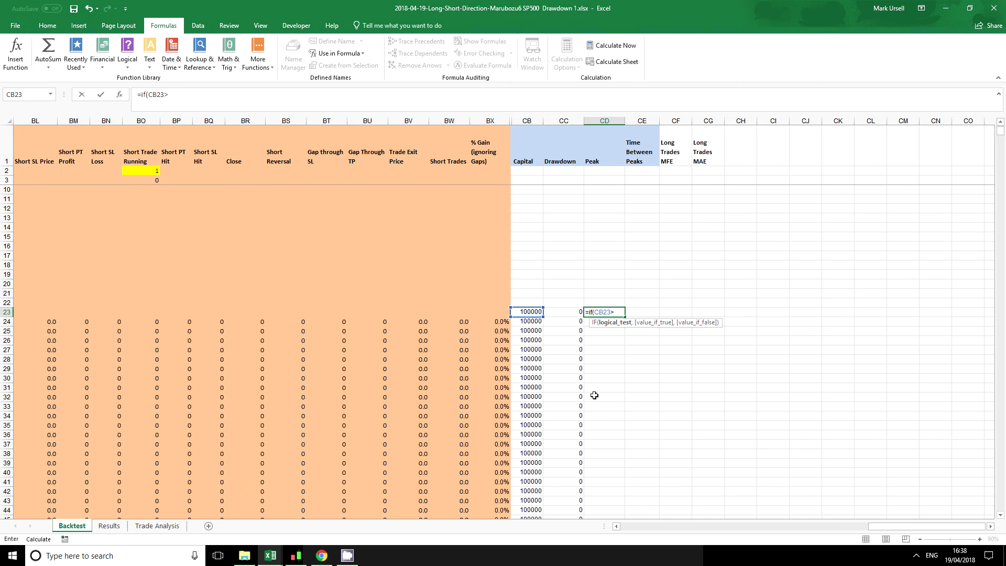
{"action": "type", "text": ">"}
{"action": "left_click", "coordinate": [602, 302]}
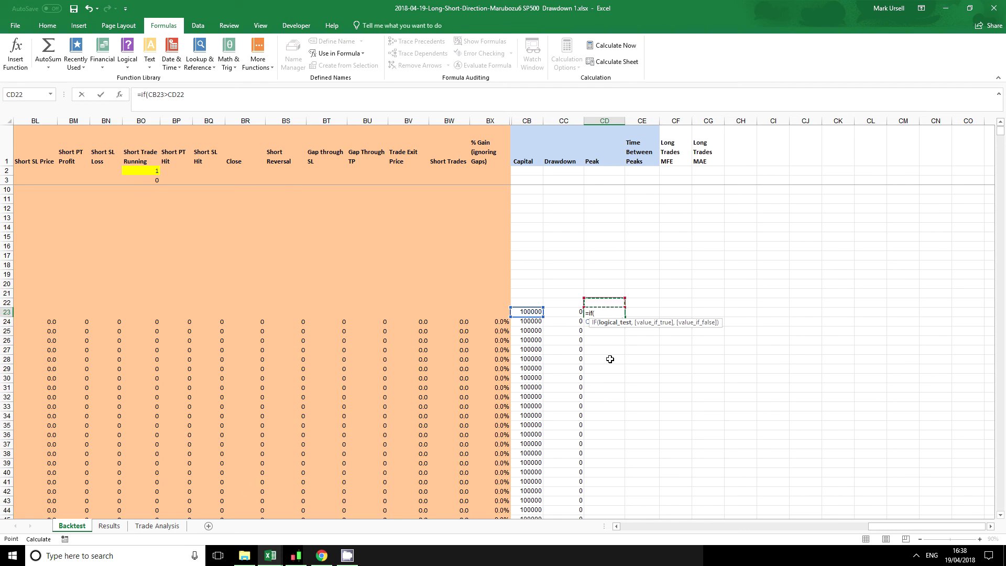
{"action": "type", "text": ","}
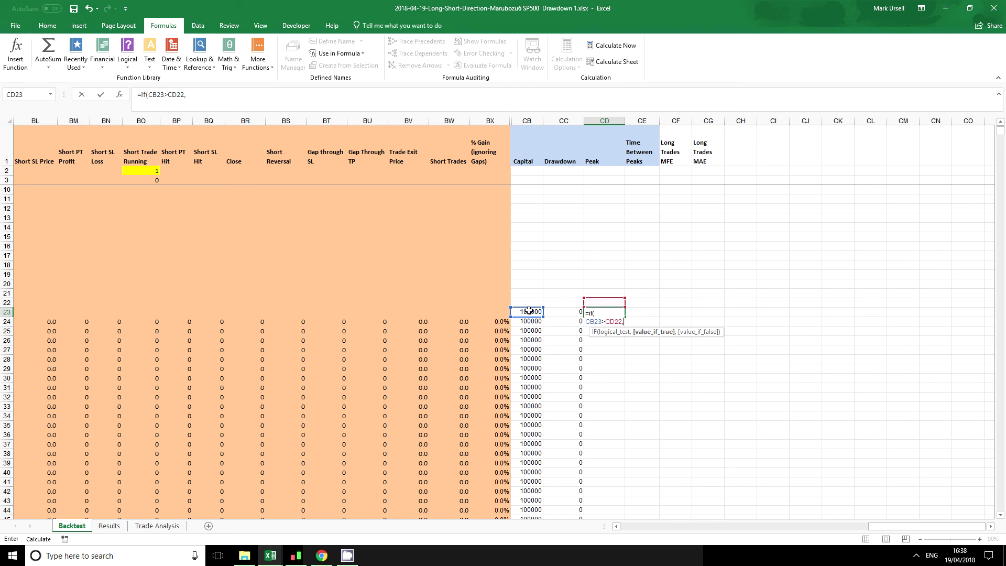
{"action": "key", "text": "Left"}
{"action": "key", "text": "Left"}
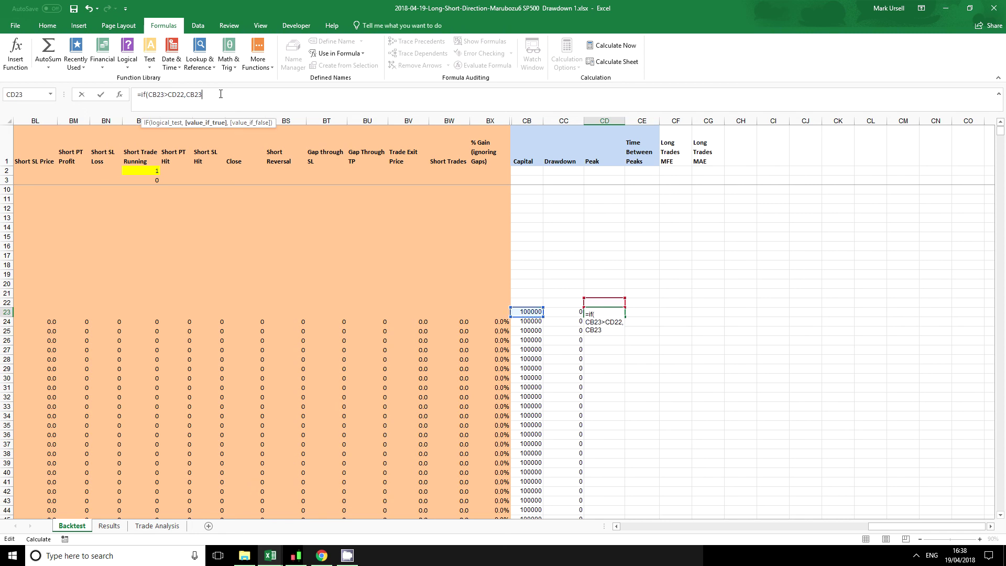
{"action": "type", "text": ","}
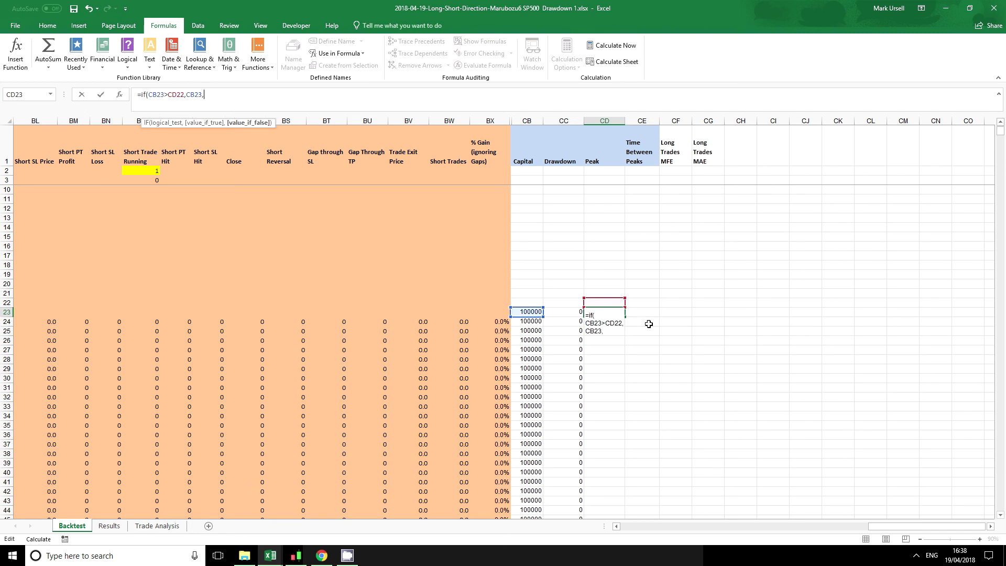
{"action": "left_click", "coordinate": [608, 301]}
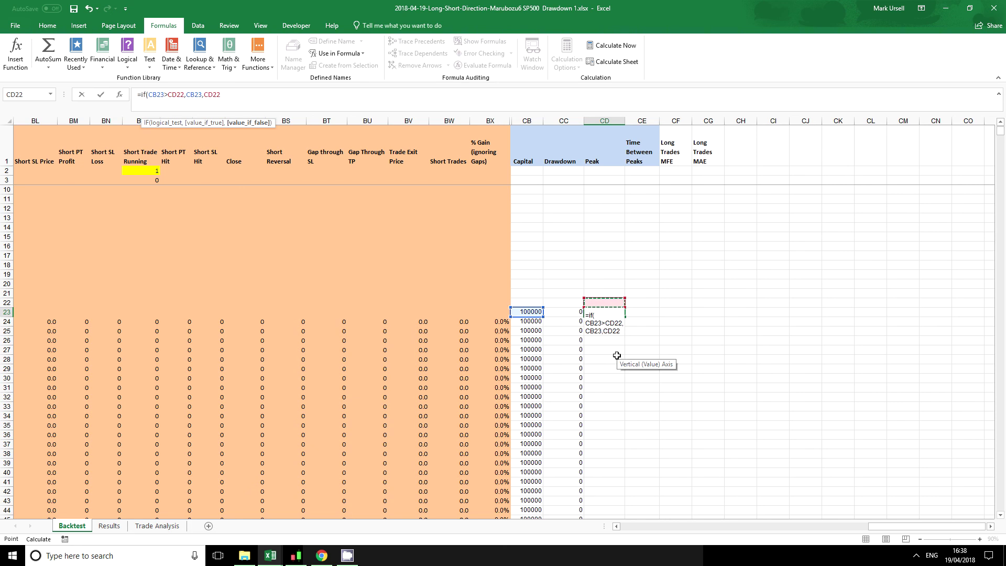
{"action": "key", "text": "Return"}
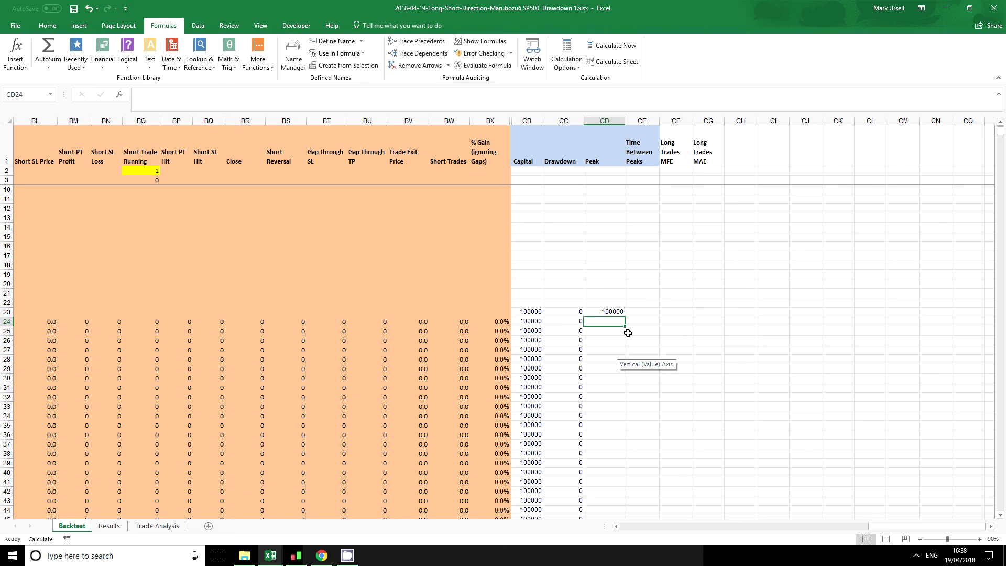
{"action": "left_click", "coordinate": [614, 313]}
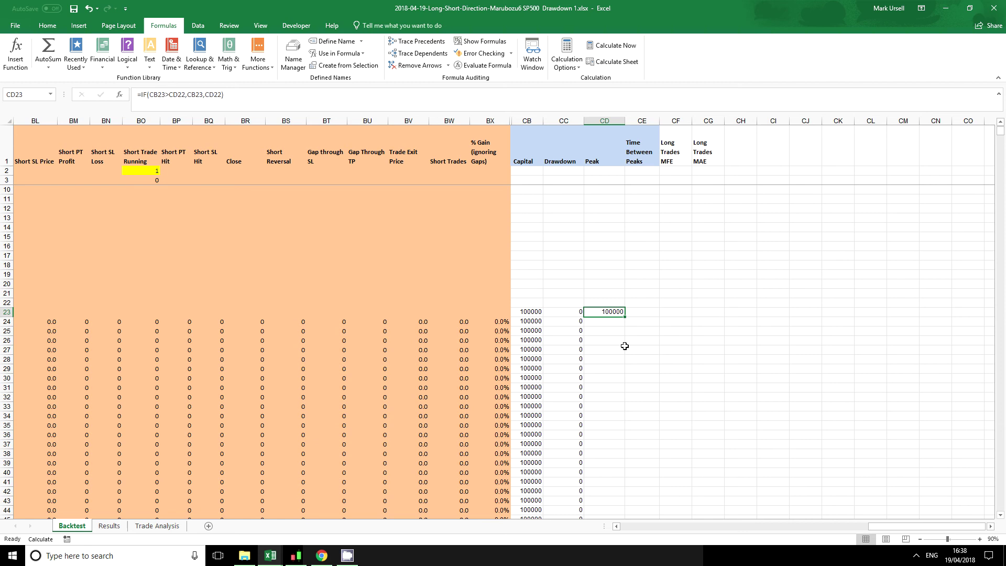
{"action": "double_click", "coordinate": [625, 316]}
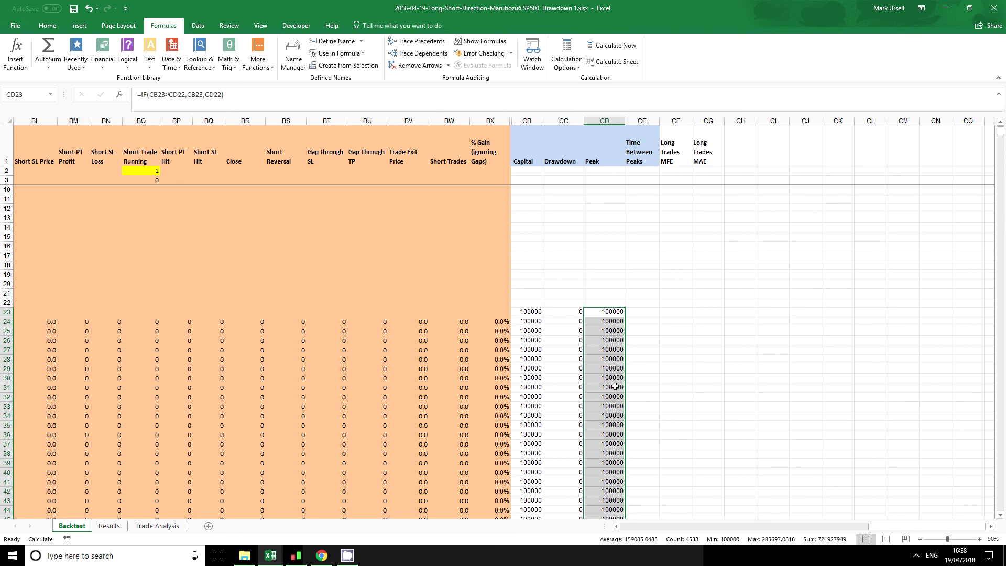
In CE23, begin an IF formula testing whether Capital CB23 equals Peak CD23.
{"action": "left_click", "coordinate": [632, 313]}
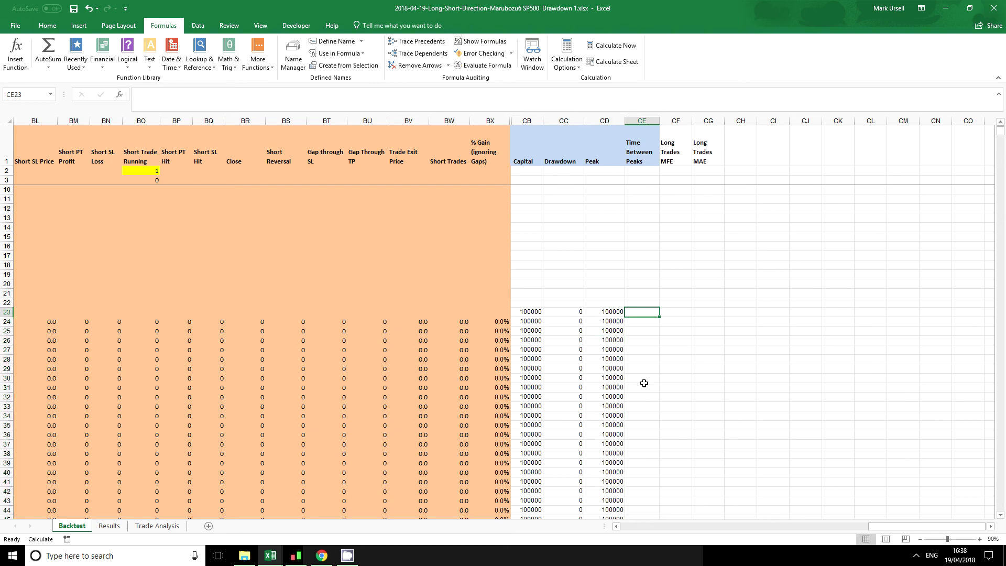
{"action": "type", "text": "="}
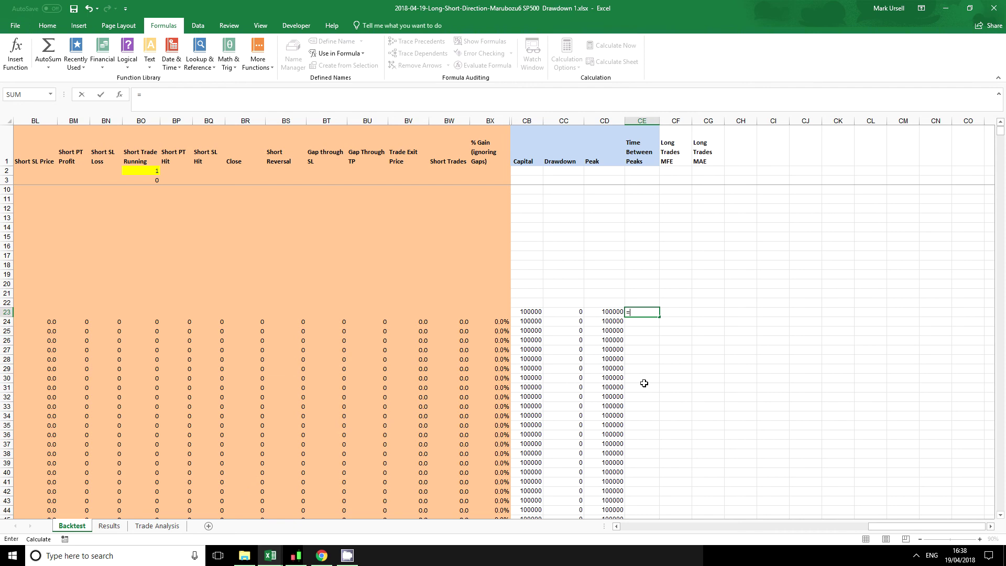
{"action": "type", "text": "if("}
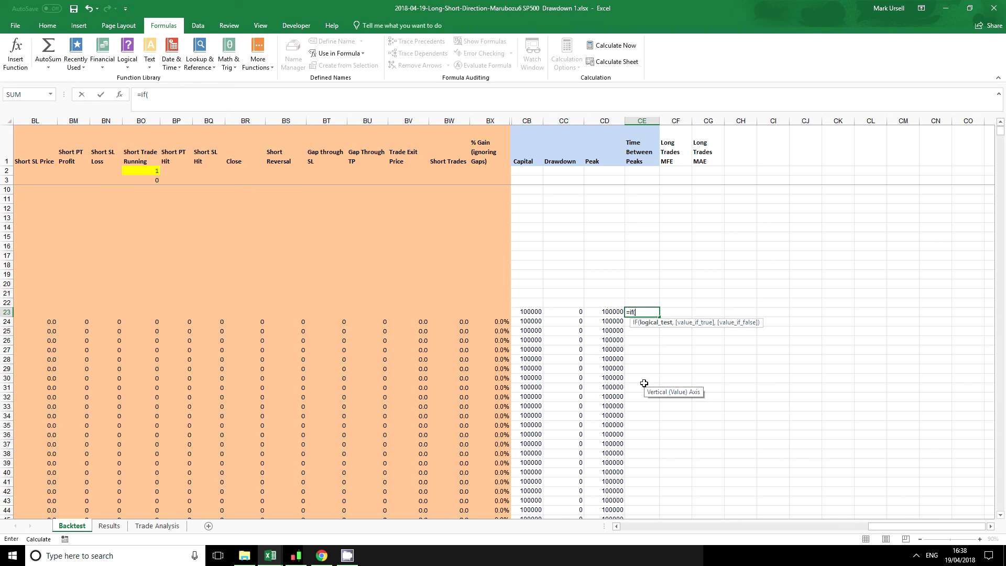
{"action": "left_click", "coordinate": [524, 311]}
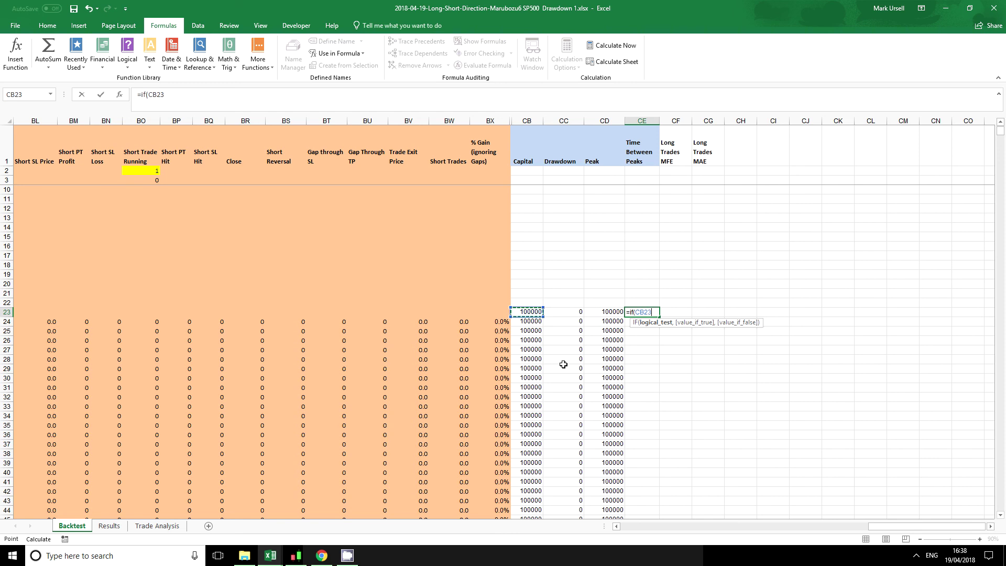
{"action": "type", "text": "="}
{"action": "left_click", "coordinate": [608, 304]}
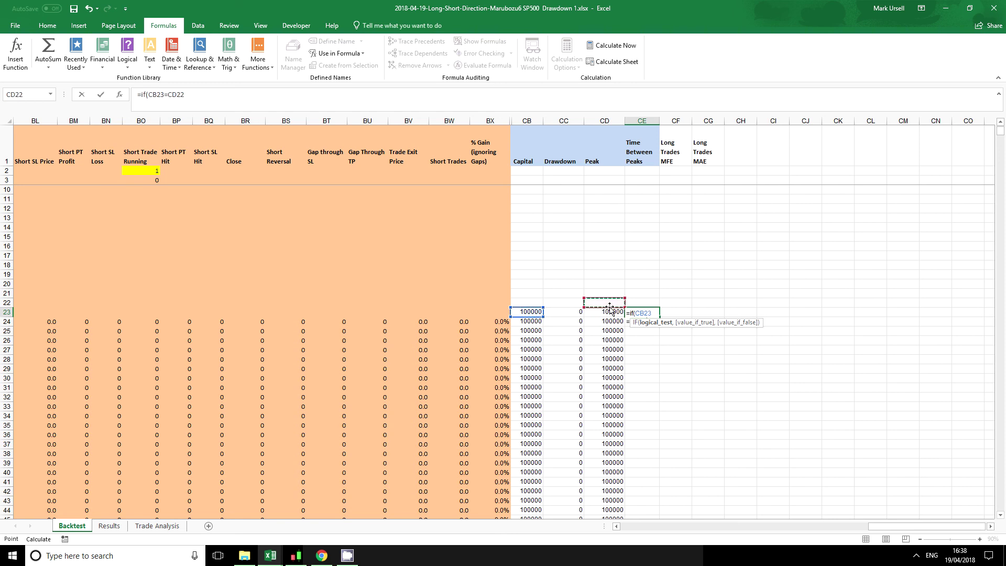
{"action": "left_click", "coordinate": [610, 311]}
Complete =IF(CB23=CD23,,CE22+1) and fill it down column CE with Ctrl+D.
{"action": "left_click", "coordinate": [229, 98]}
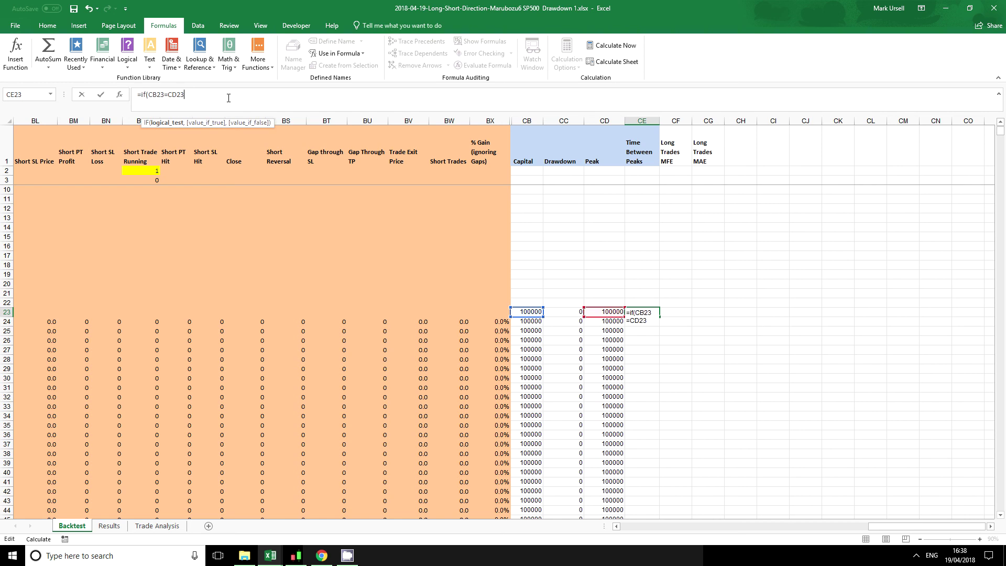
{"action": "type", "text": ",,"}
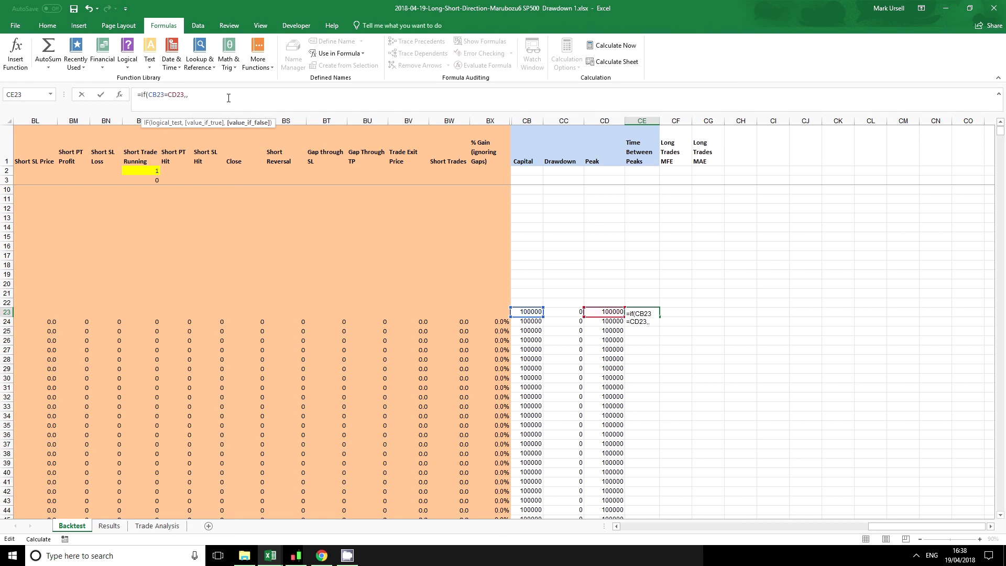
{"action": "left_click", "coordinate": [641, 302]}
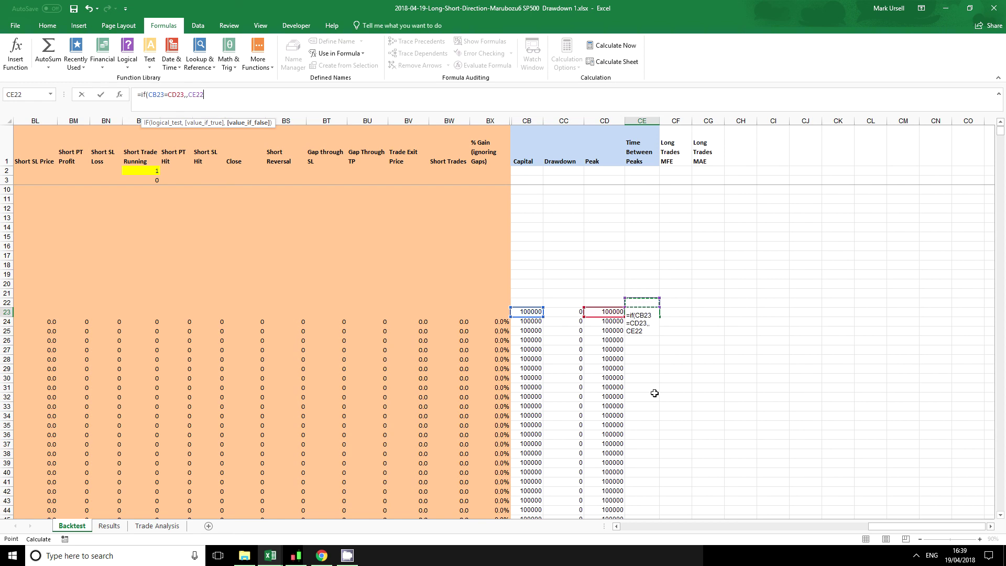
{"action": "type", "text": "+1)"}
{"action": "key", "text": "ctrl+Return"}
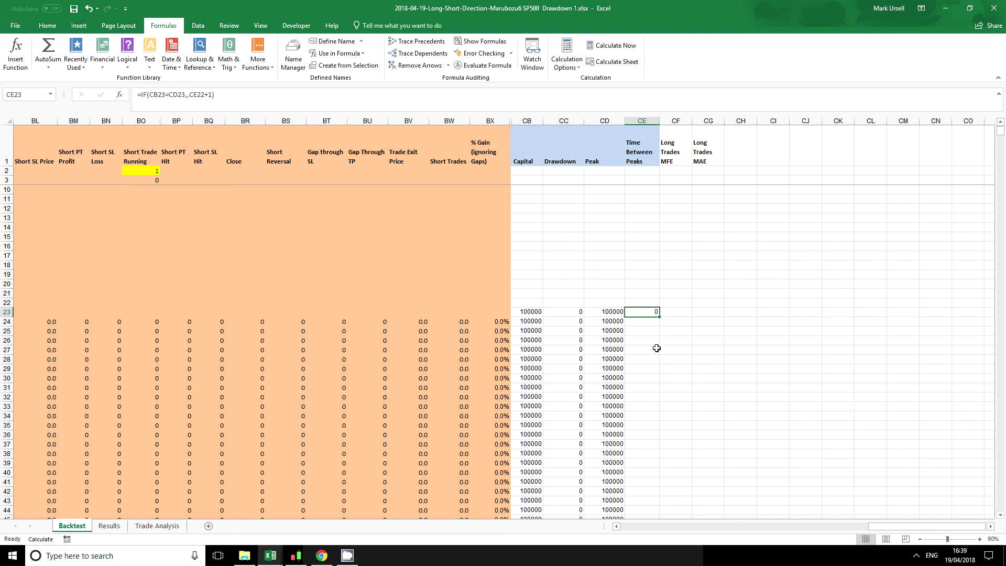
{"action": "key", "text": "ctrl+shift+Down"}
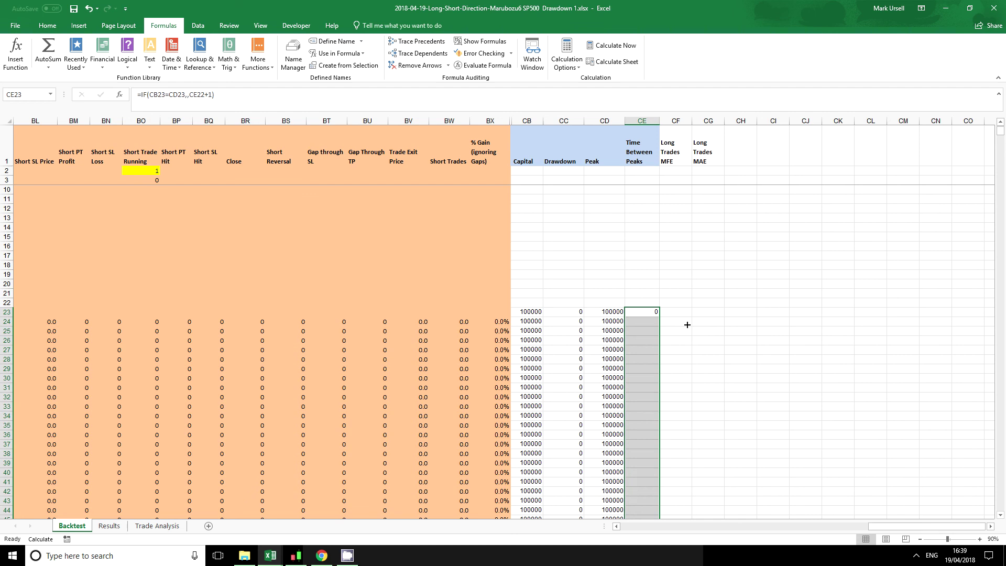
{"action": "key", "text": "ctrl+d"}
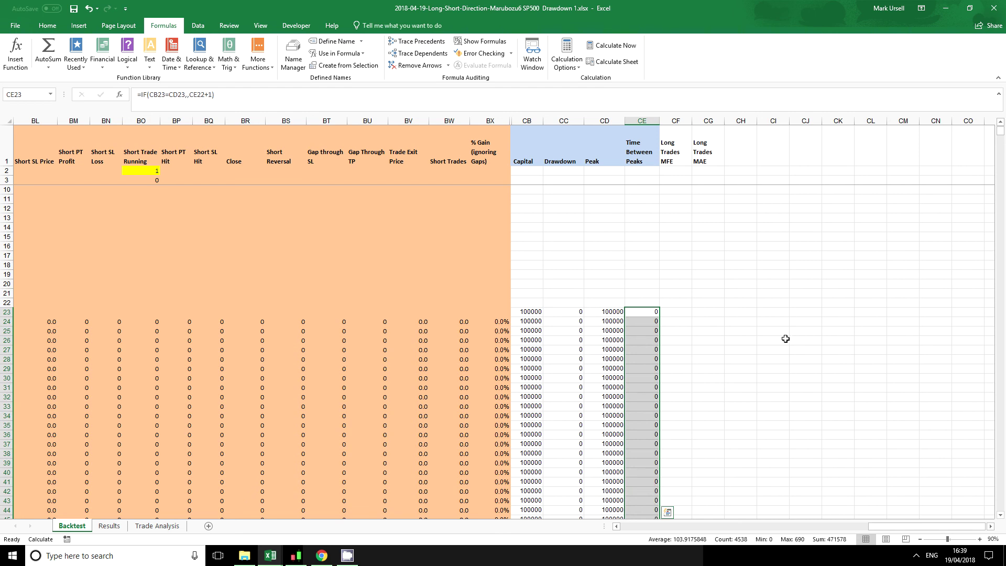
Review the Drawdown, Peak and Time Between Peaks formulas in row 23.
{"action": "left_click_drag", "start_coordinate": [577, 312], "coordinate": [574, 425]}
{"action": "left_click", "coordinate": [609, 311]}
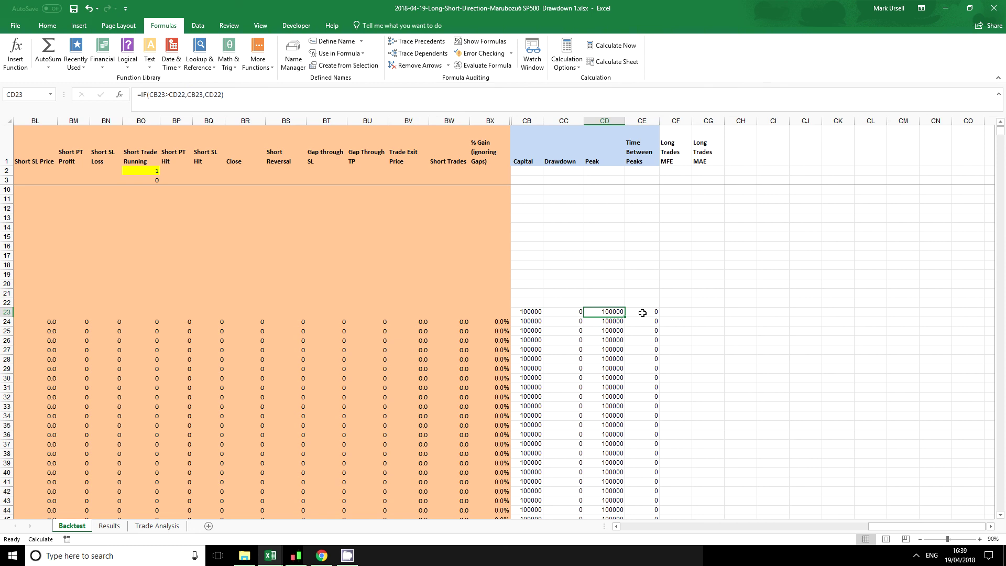
{"action": "left_click", "coordinate": [643, 312]}
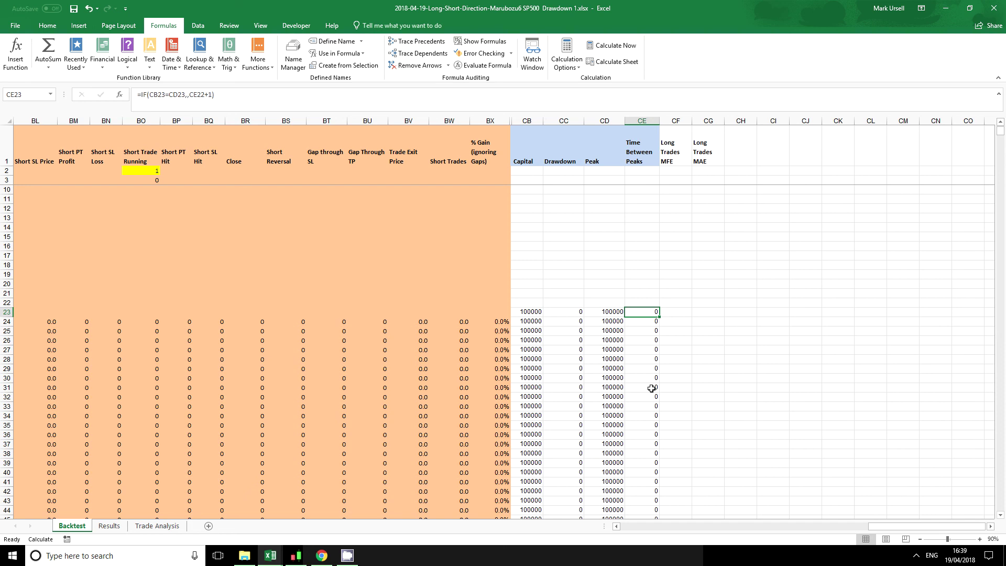
{"action": "left_click", "coordinate": [564, 313]}
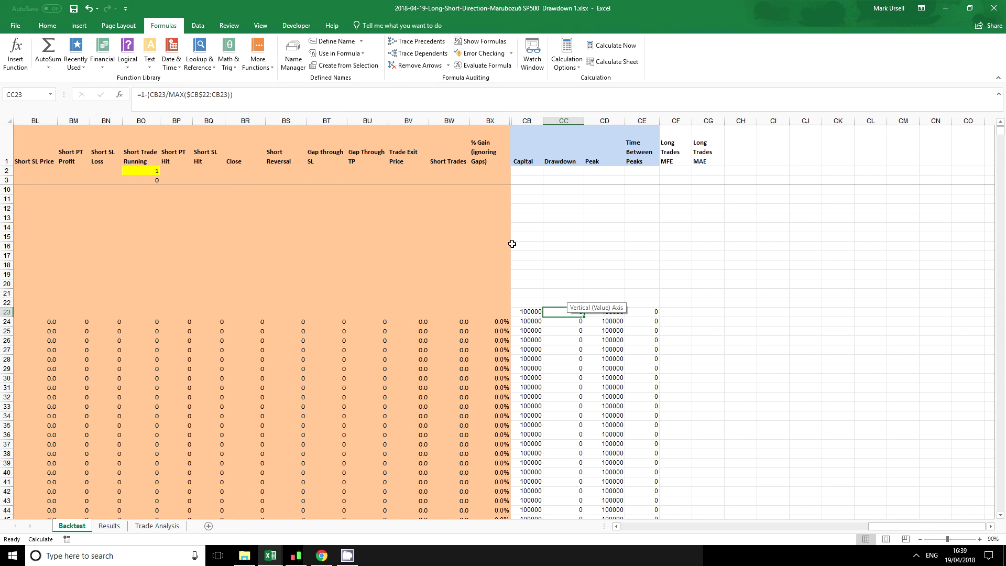
{"action": "left_click", "coordinate": [292, 57]}
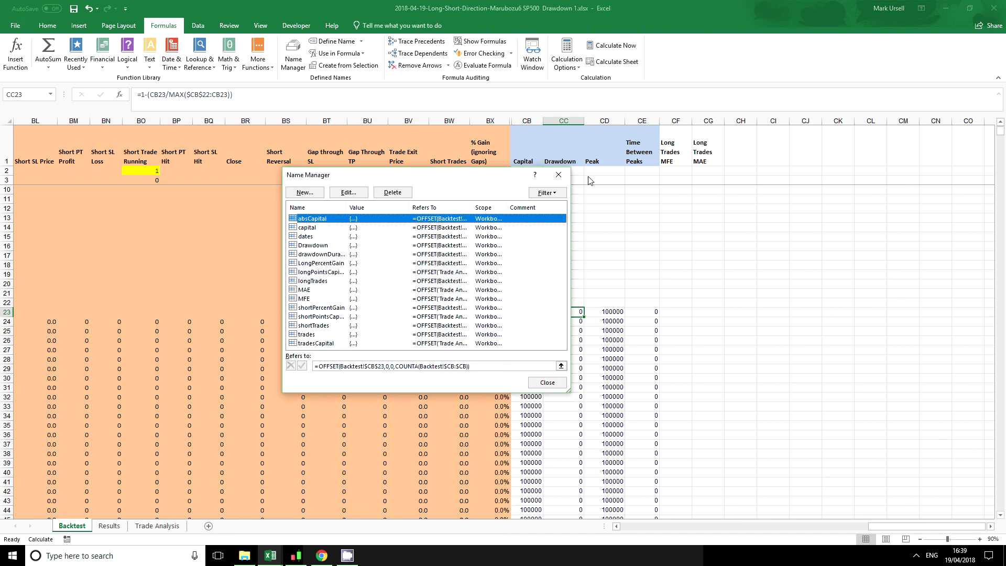
{"action": "left_click_drag", "start_coordinate": [493, 177], "coordinate": [870, 157]}
{"action": "left_click", "coordinate": [697, 226]}
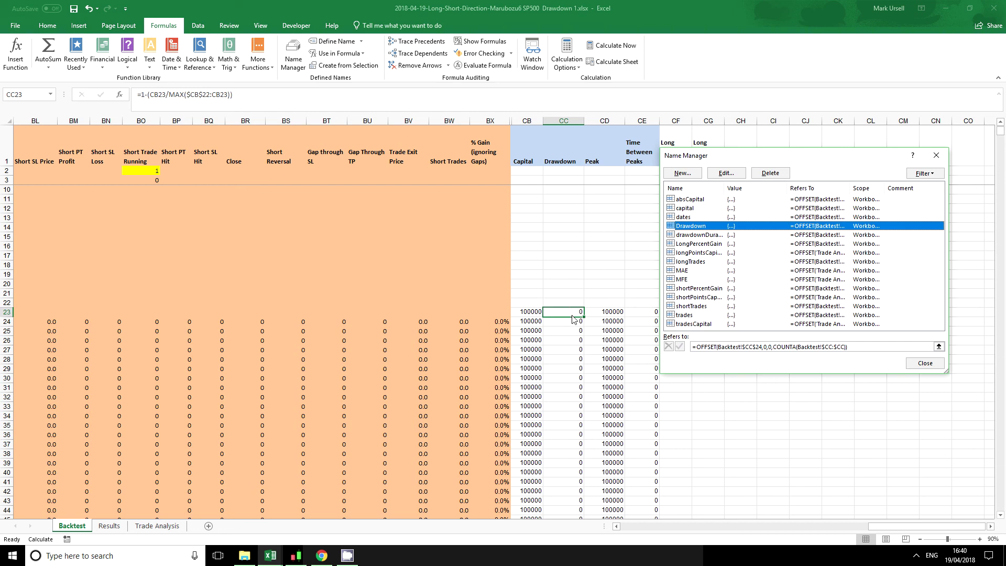
{"action": "key", "text": "Escape"}
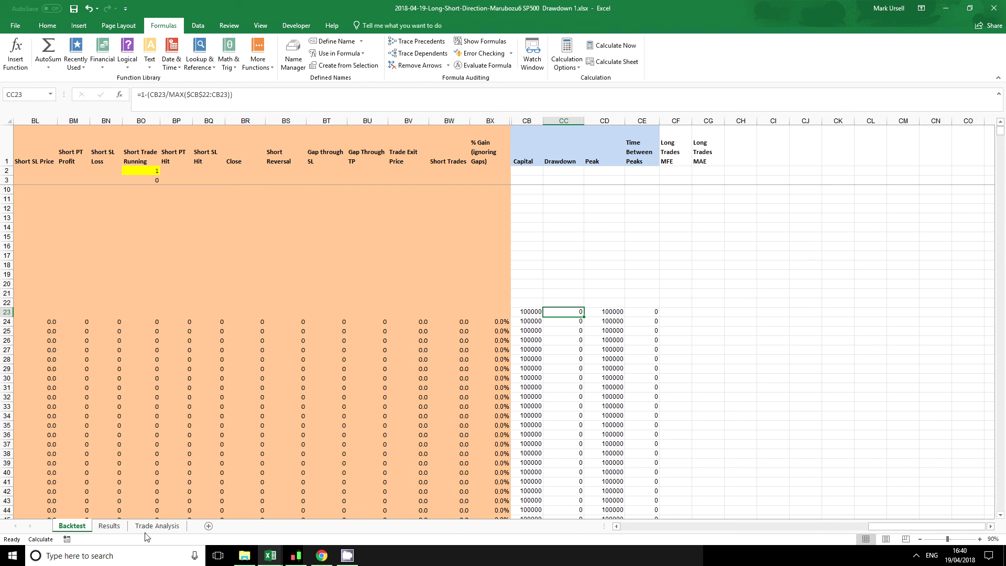
On the Results sheet, set Max Drawdown in G17 to =MAX(Drawdown), showing 12.2%.
{"action": "left_click", "coordinate": [119, 527]}
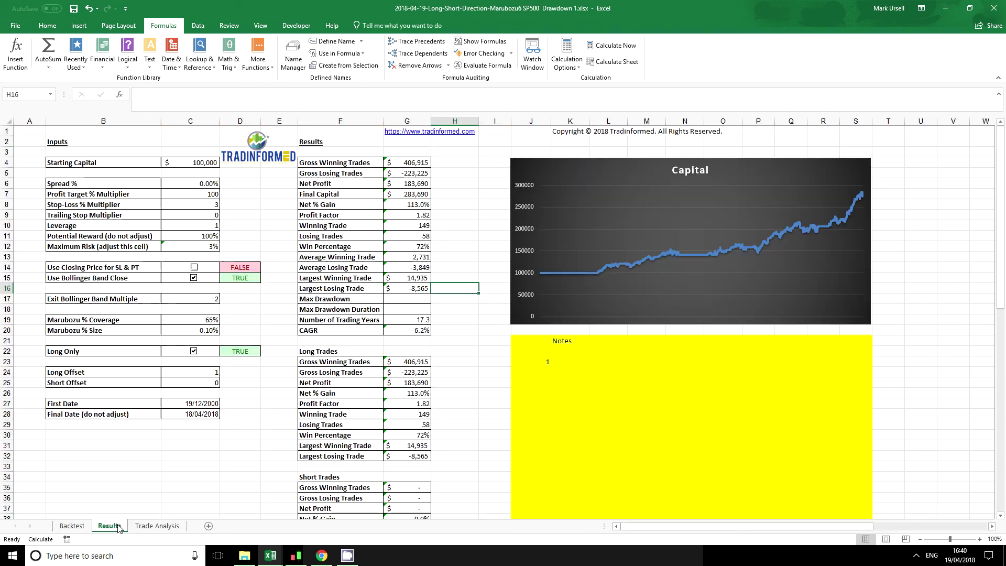
{"action": "left_click", "coordinate": [411, 299]}
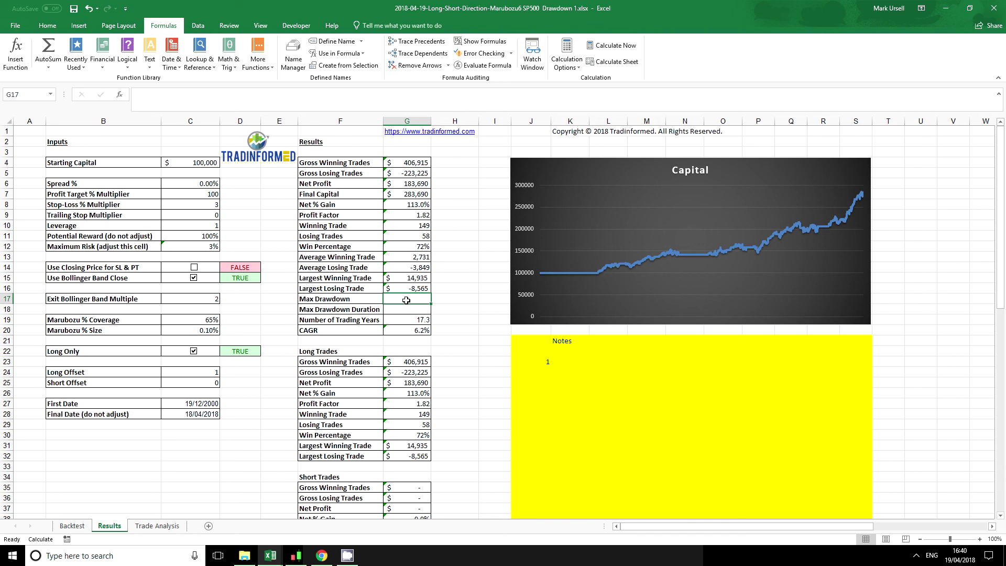
{"action": "key", "text": "BackSpace"}
{"action": "type", "text": "=max"}
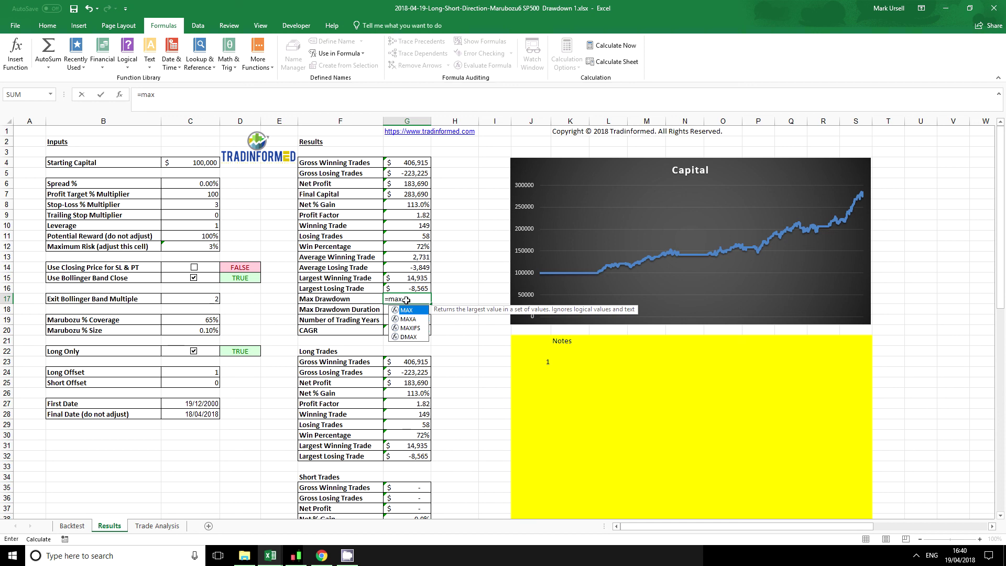
{"action": "type", "text": "("}
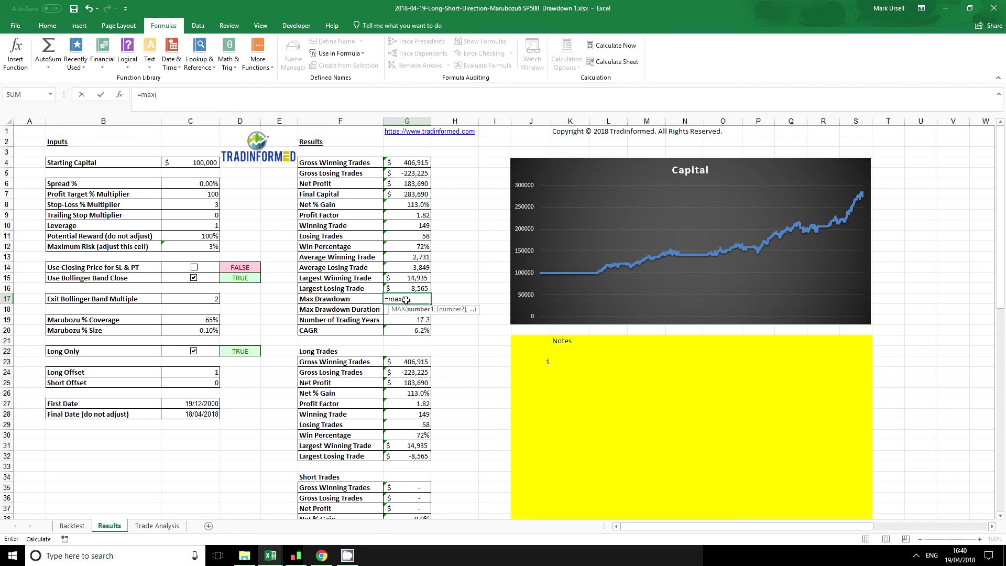
{"action": "type", "text": "draw"}
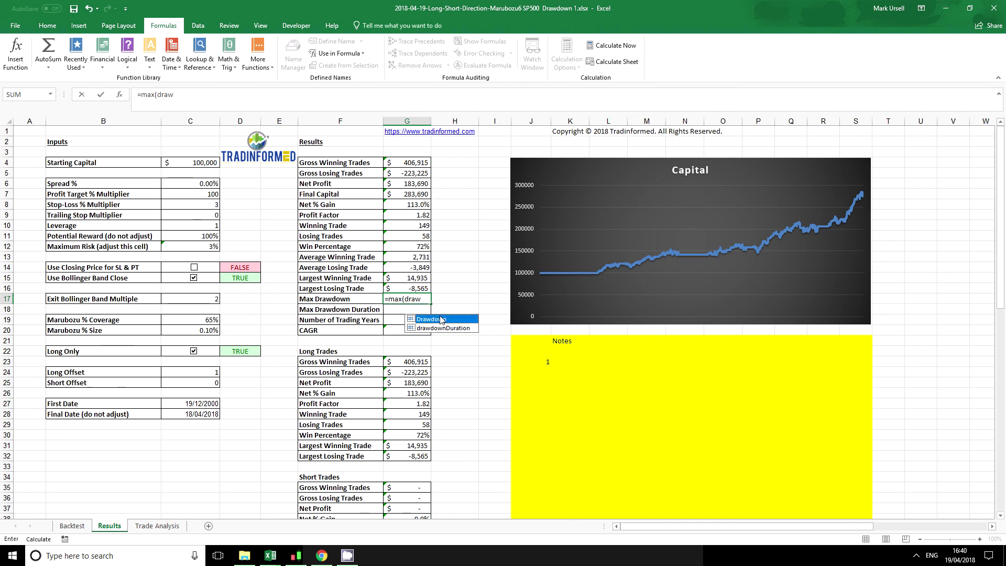
{"action": "double_click", "coordinate": [441, 319]}
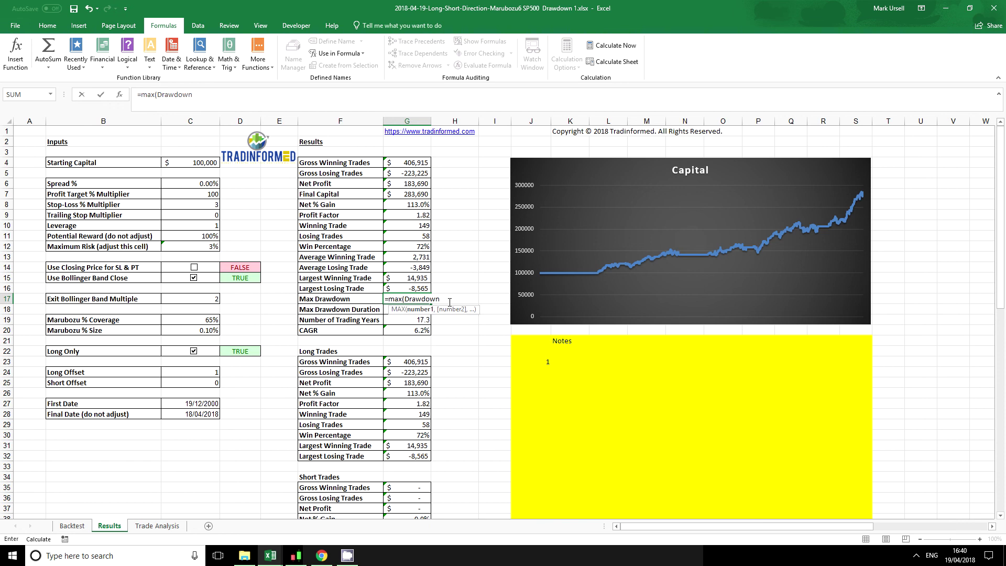
{"action": "type", "text": ")"}
{"action": "key", "text": "Return"}
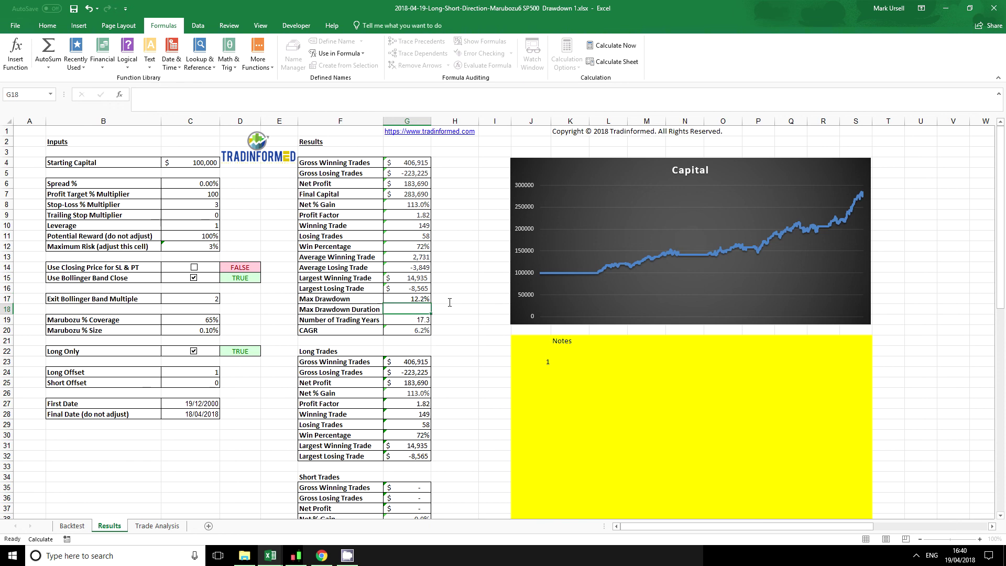
{"action": "left_click", "coordinate": [396, 298]}
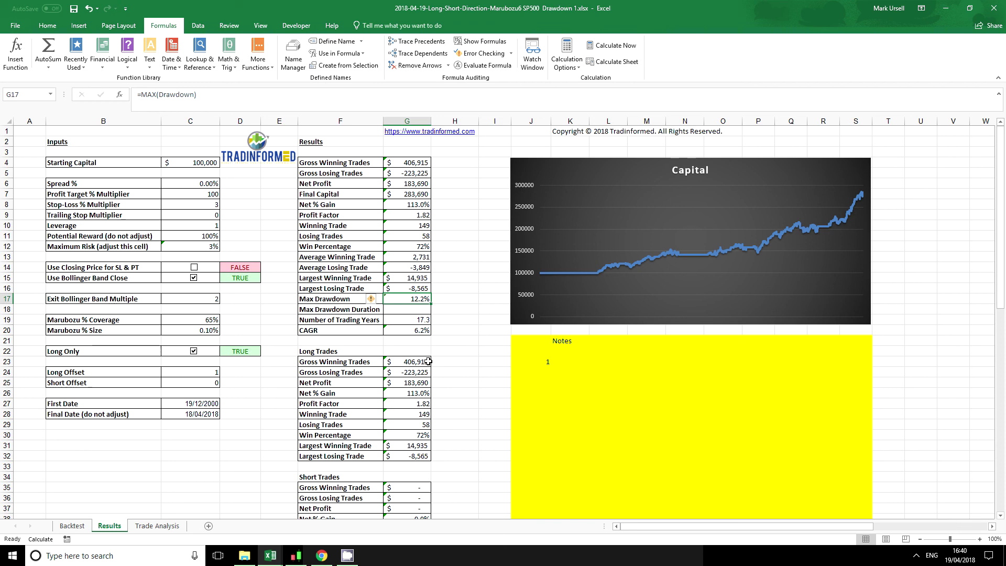
{"action": "key", "text": "Down"}
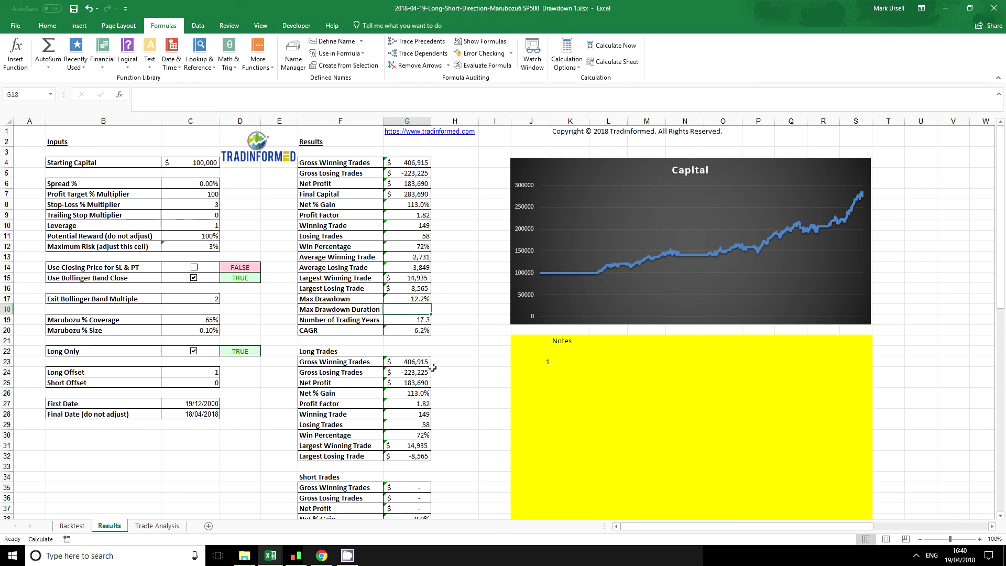
Enter =MAX(drawdownDuration) in G18 so Max Drawdown Duration shows 690.
{"action": "type", "text": "="}
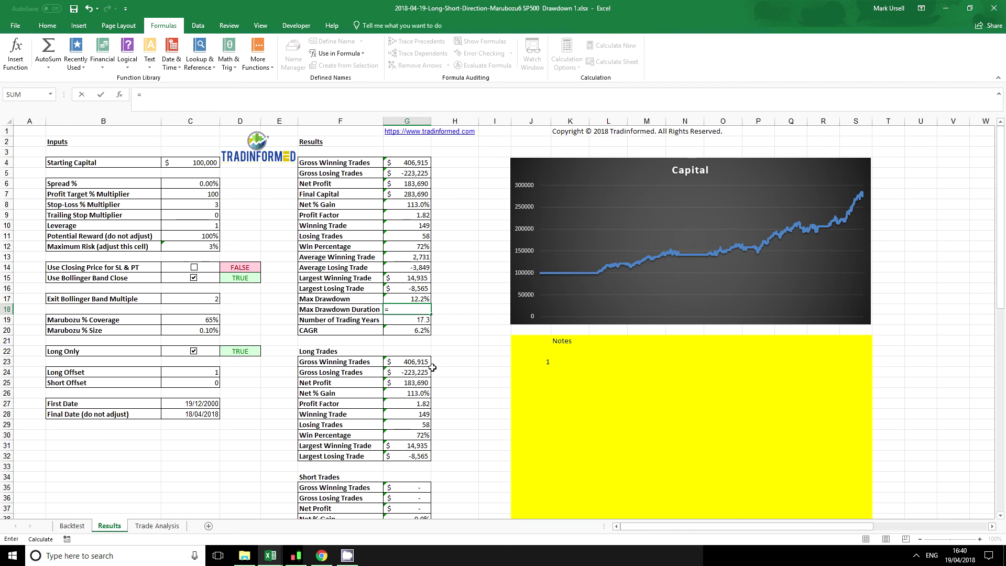
{"action": "type", "text": "max("}
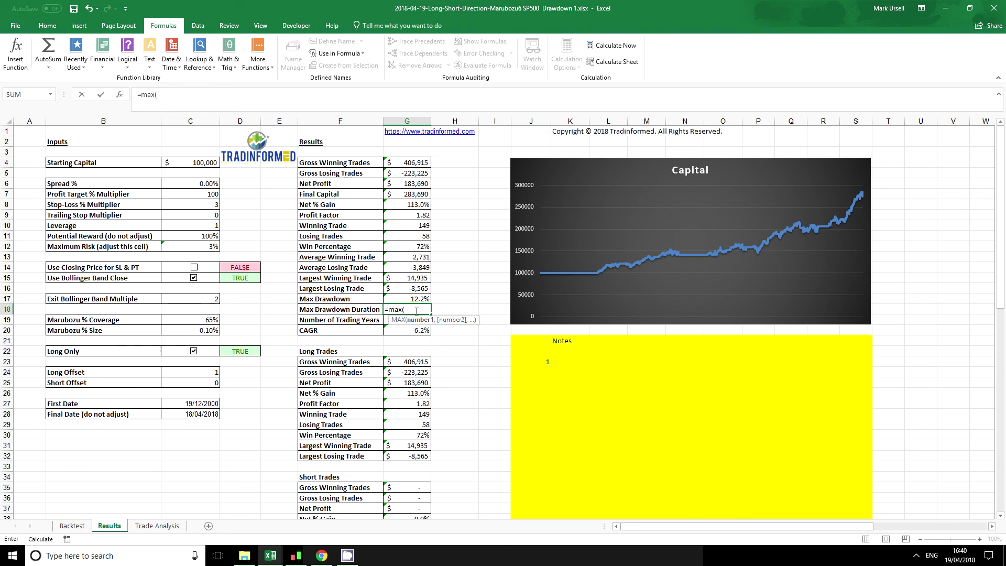
{"action": "left_click", "coordinate": [417, 310]}
{"action": "type", "text": "draw"}
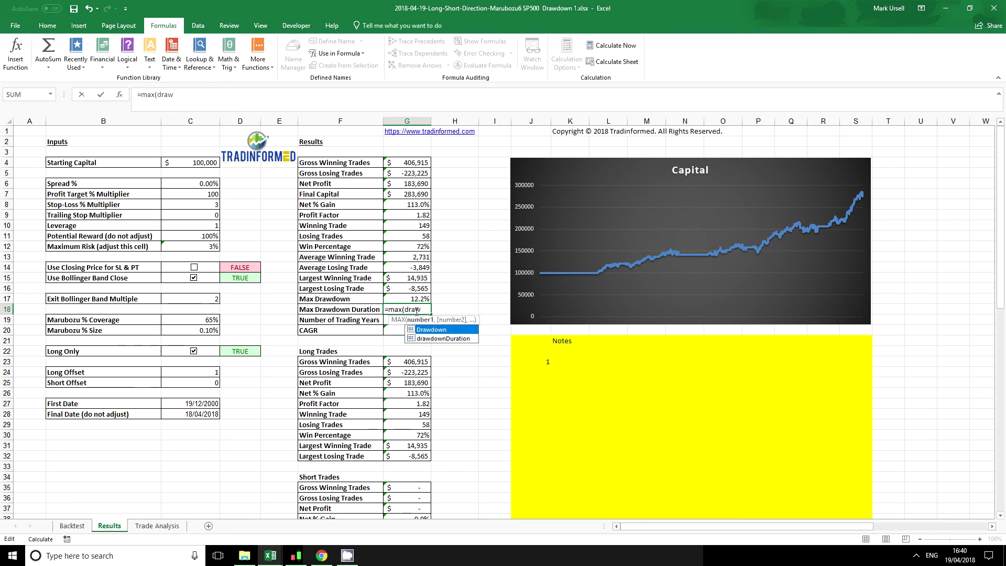
{"action": "left_click", "coordinate": [445, 339]}
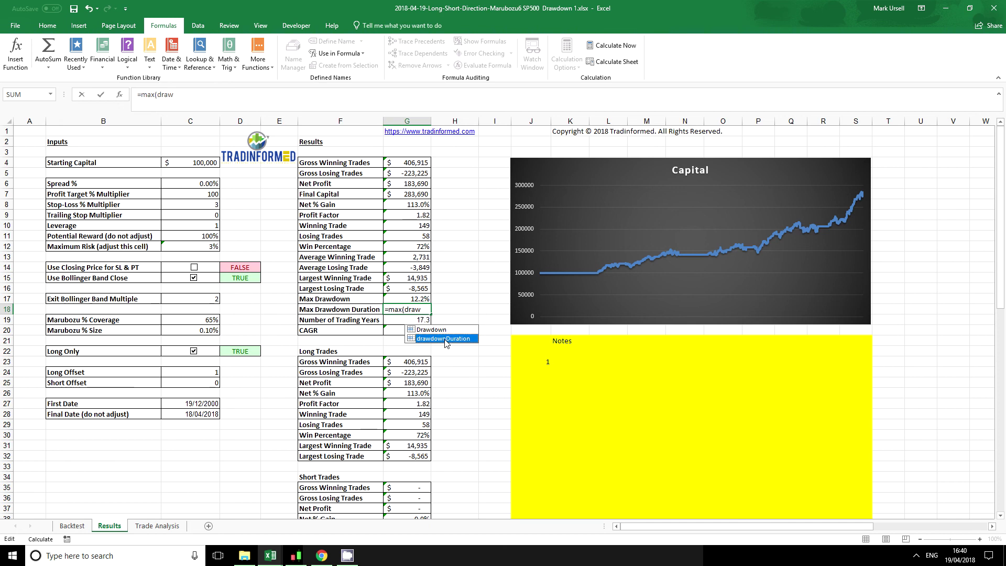
{"action": "double_click", "coordinate": [446, 339]}
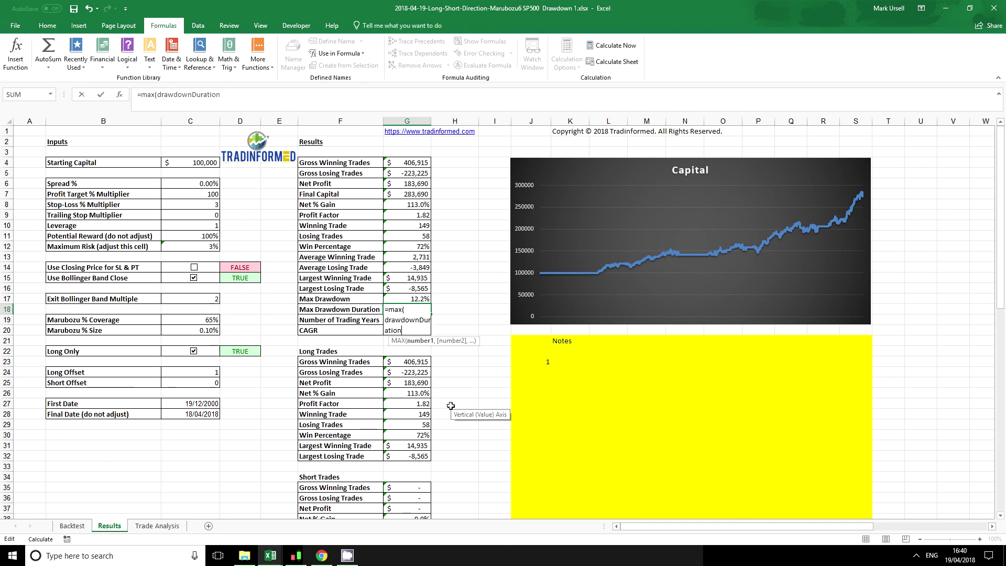
{"action": "type", "text": ")"}
{"action": "key", "text": "Return"}
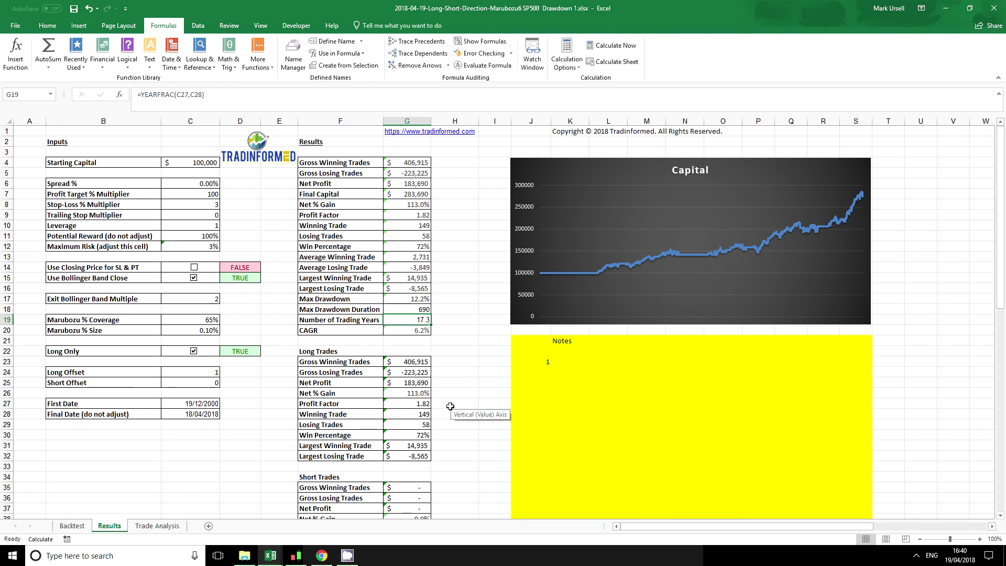
{"action": "left_click", "coordinate": [412, 309]}
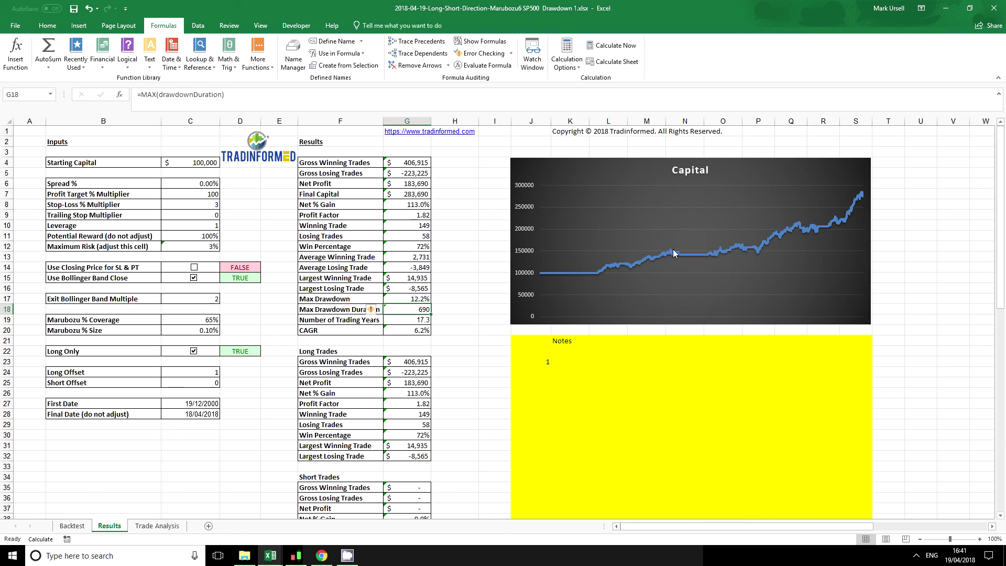
Change the duration formula to =MAX(drawdownDuration)/250, showing 2.76 years.
{"action": "mouse_move", "coordinate": [673, 252]}
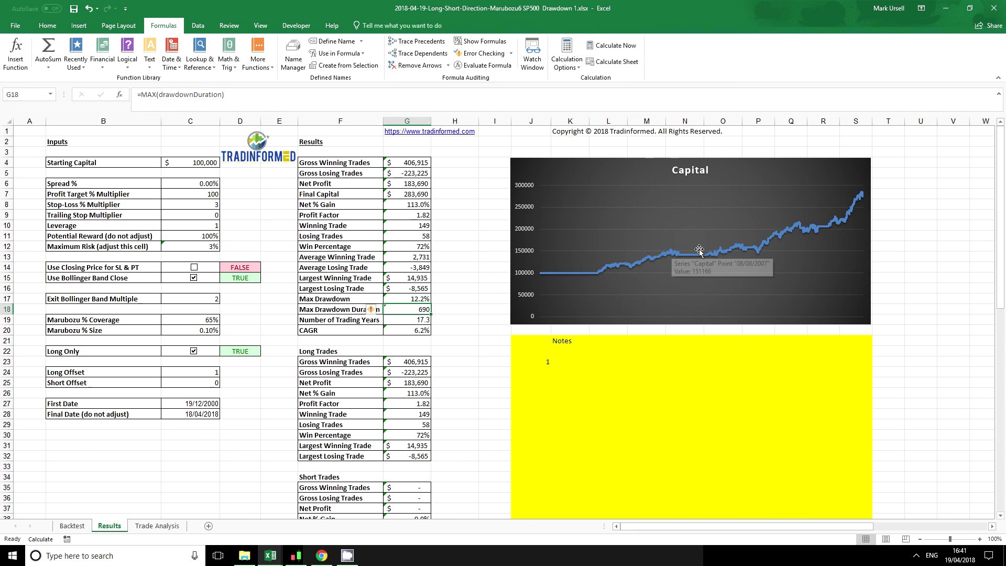
{"action": "mouse_move", "coordinate": [720, 251]}
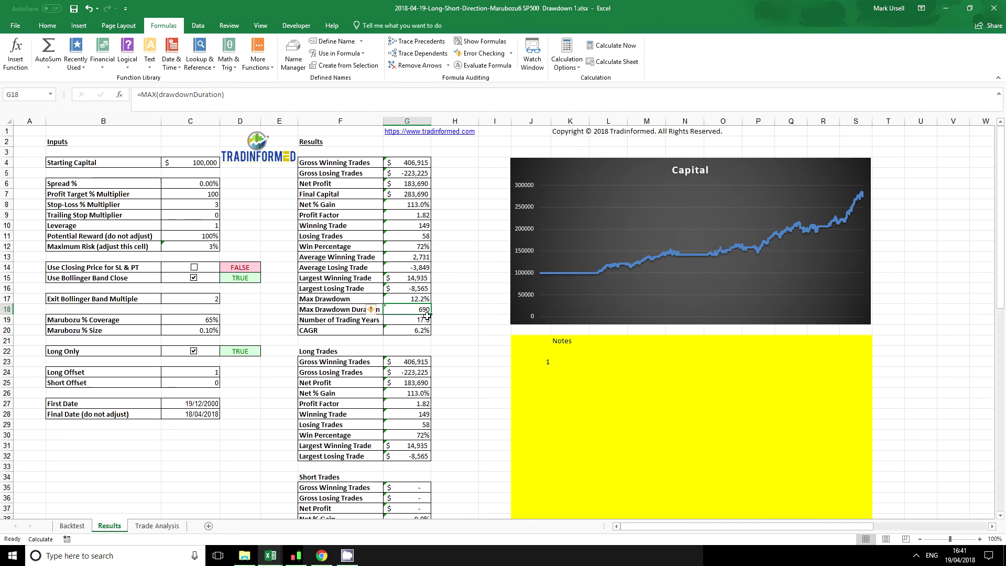
{"action": "left_click", "coordinate": [247, 92]}
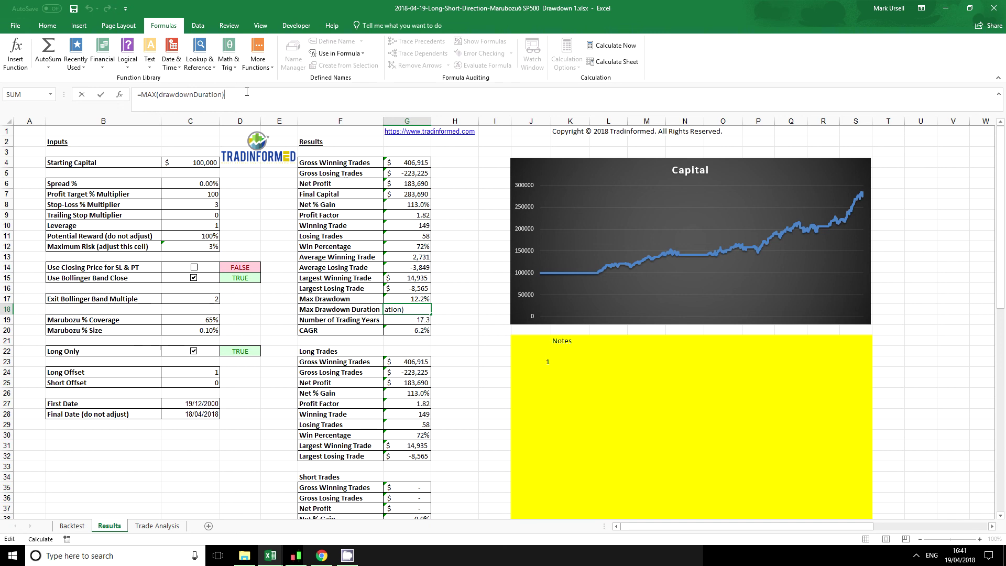
{"action": "type", "text": "/250"}
{"action": "key", "text": "Return"}
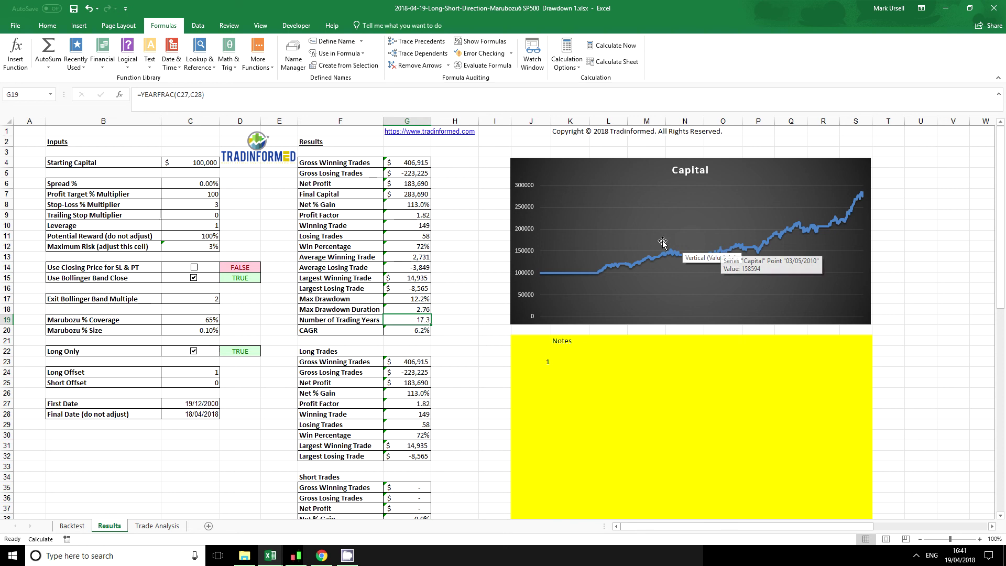
{"action": "left_click", "coordinate": [470, 264]}
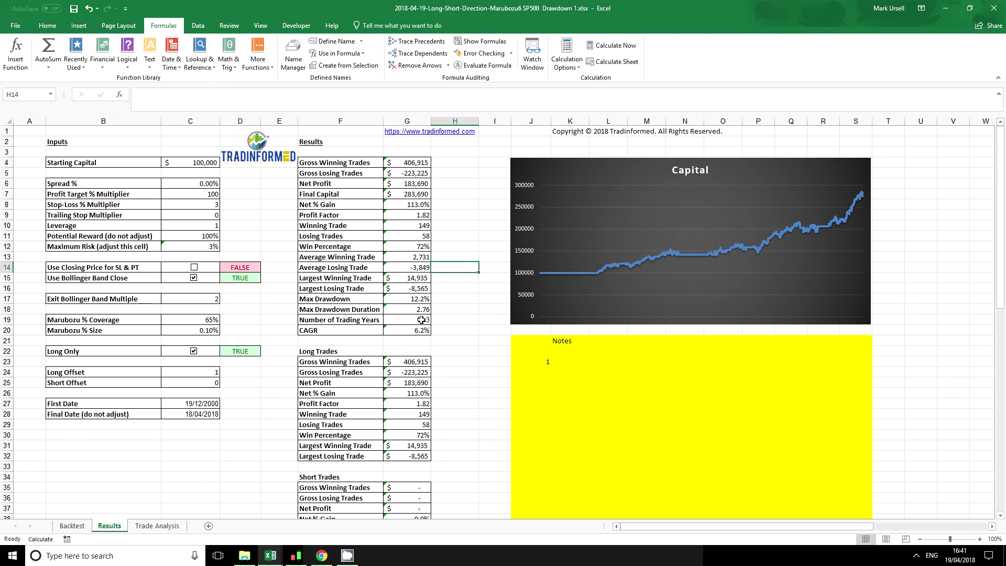
{"action": "left_click", "coordinate": [418, 311]}
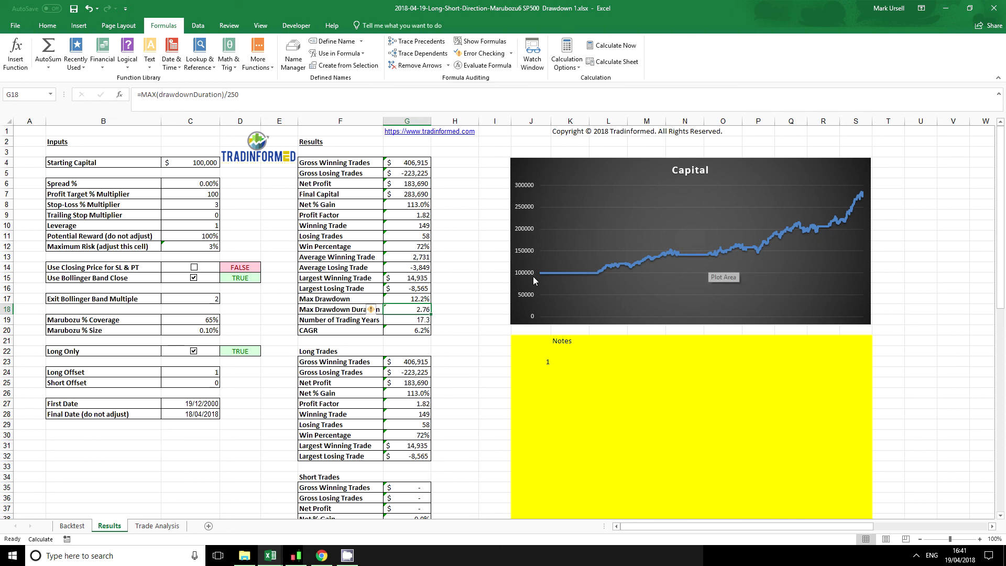
{"action": "left_click", "coordinate": [447, 310]}
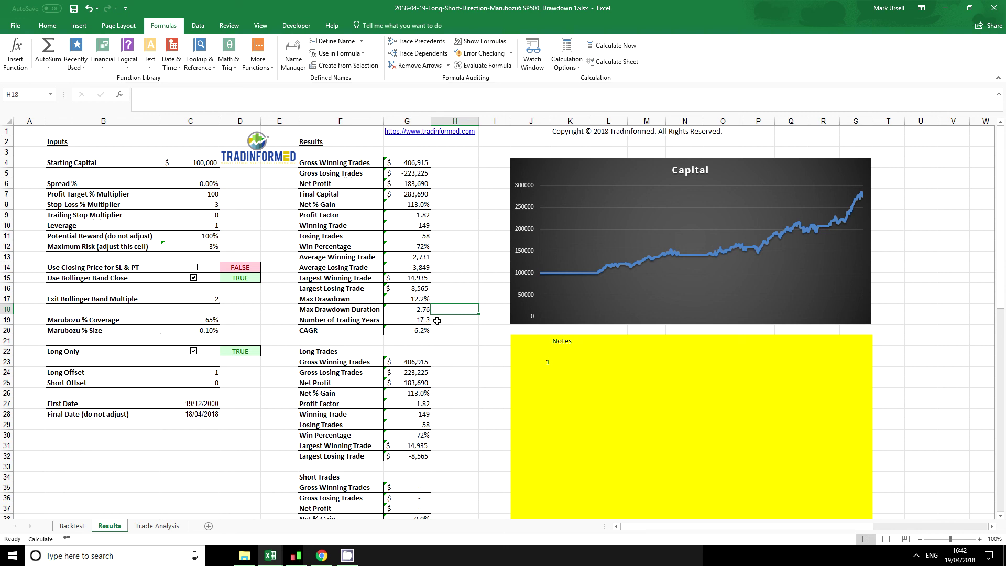
{"action": "left_click", "coordinate": [437, 320]}
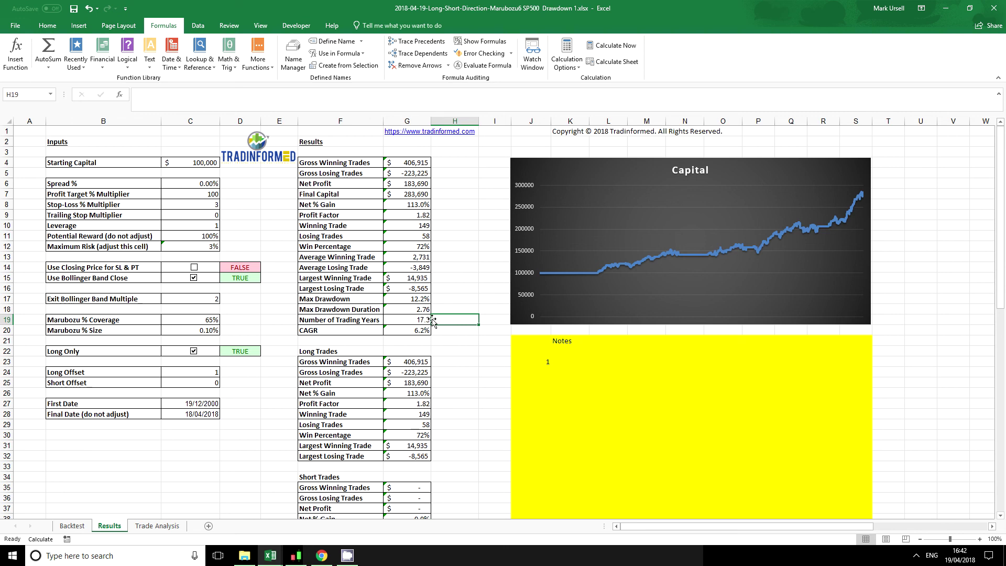